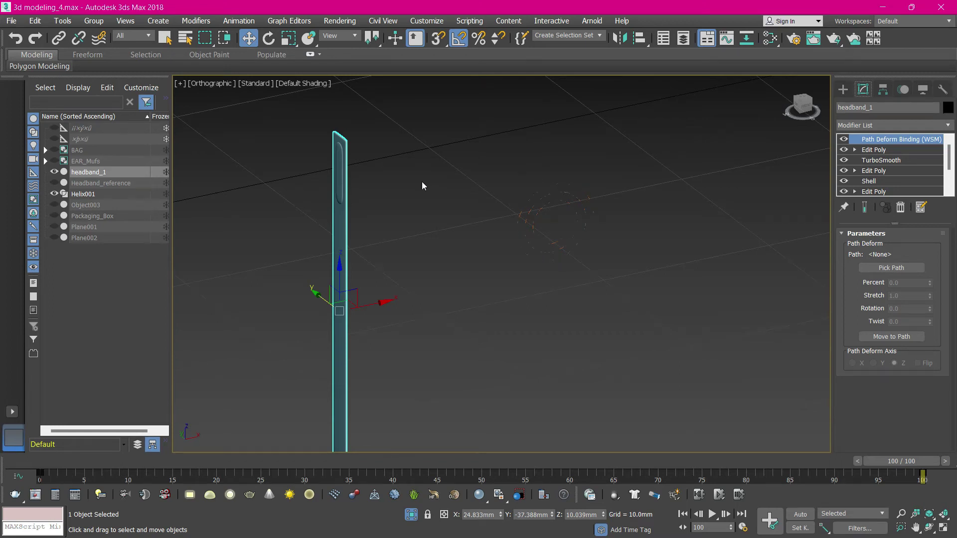
# - Orbit and pan the view while repeatedly selecting and deselecting the headband strip
pyautogui.moveTo(309, 124); pyautogui.dragTo(416, 168)
pyautogui.keyDown('alt'); pyautogui.moveTo(439, 161); pyautogui.dragTo(398, 169, button='middle'); pyautogui.keyUp('alt')
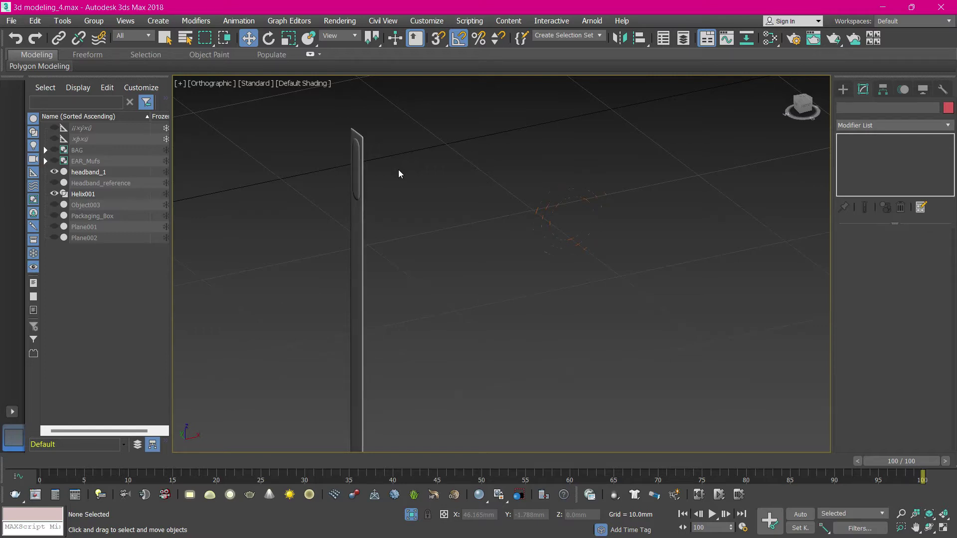
pyautogui.click(357, 145)
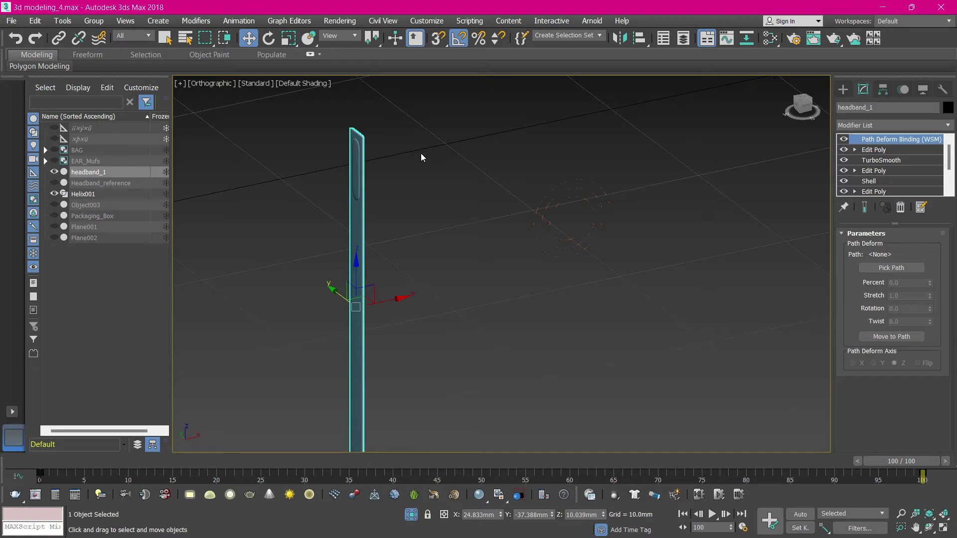
pyautogui.click(421, 154)
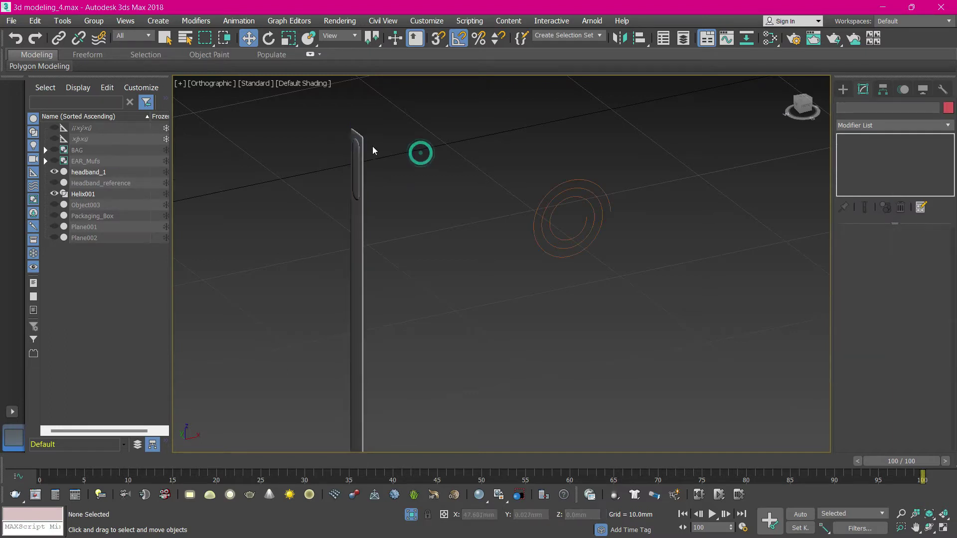
pyautogui.moveTo(321, 118); pyautogui.dragTo(420, 162)
pyautogui.click(421, 162)
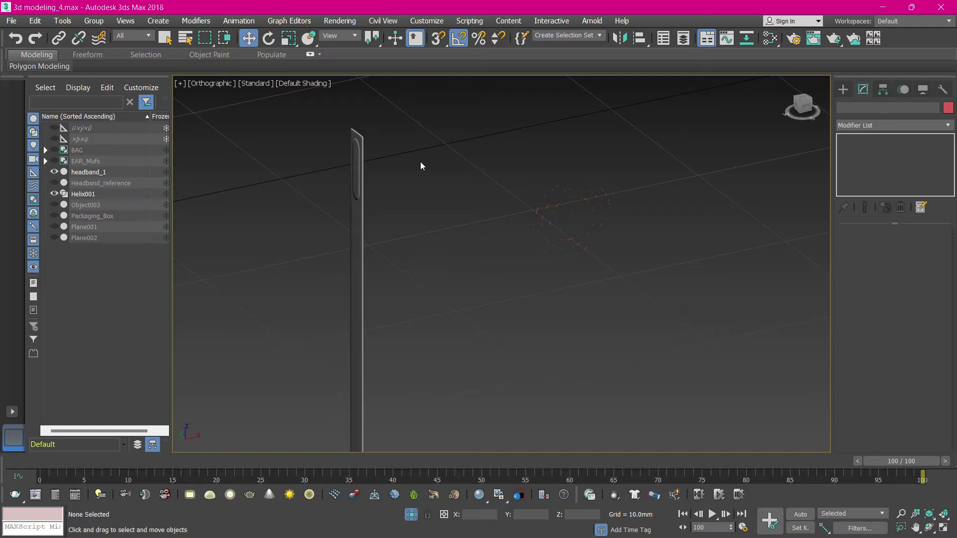
pyautogui.moveTo(342, 112); pyautogui.dragTo(400, 171)
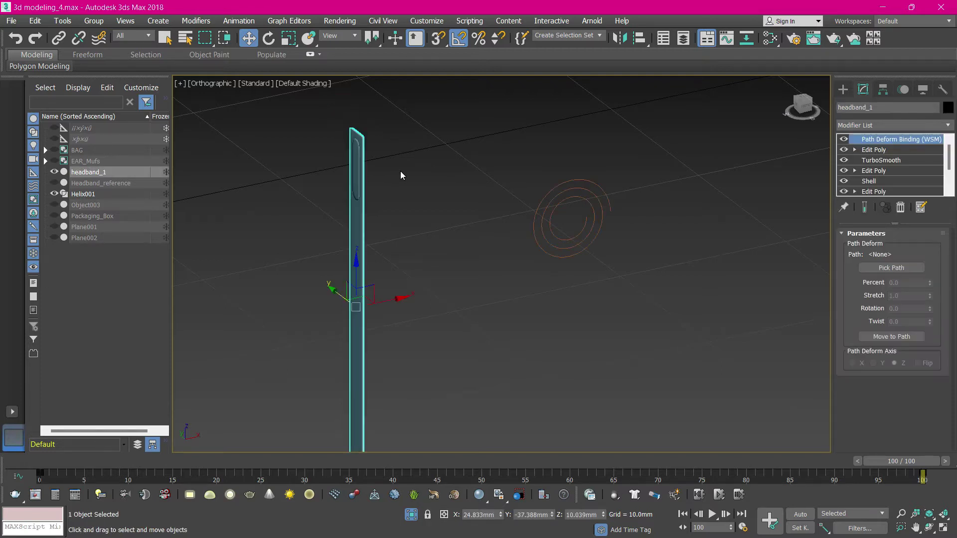
pyautogui.click(427, 169)
pyautogui.moveTo(337, 114); pyautogui.dragTo(426, 169)
pyautogui.click(426, 169)
pyautogui.moveTo(336, 115); pyautogui.dragTo(421, 161)
pyautogui.moveTo(316, 119); pyautogui.dragTo(388, 157)
pyautogui.scroll(-2, 388, 157)
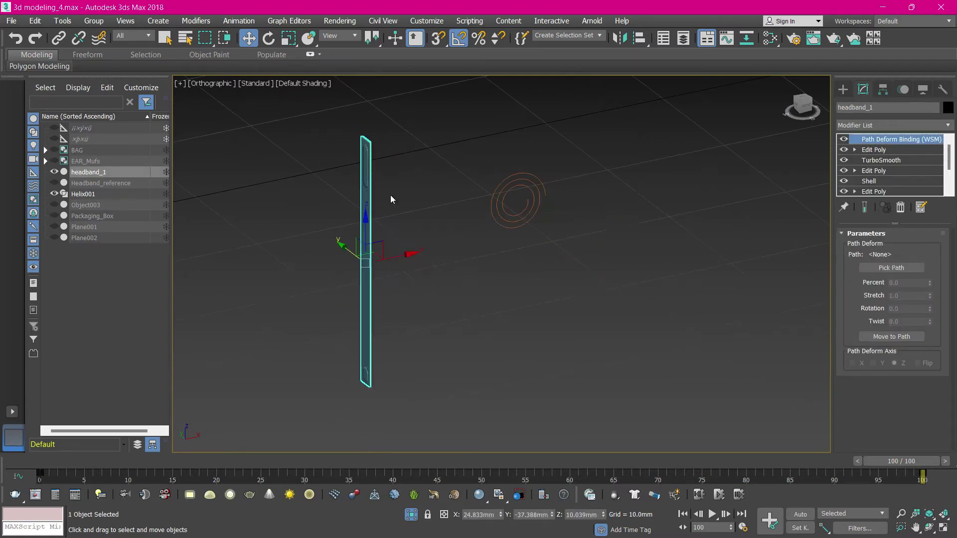
pyautogui.scroll(2, 405, 236)
# - Briefly select the helix, then zoom around and reselect the headband strip
pyautogui.moveTo(533, 124); pyautogui.dragTo(566, 184)
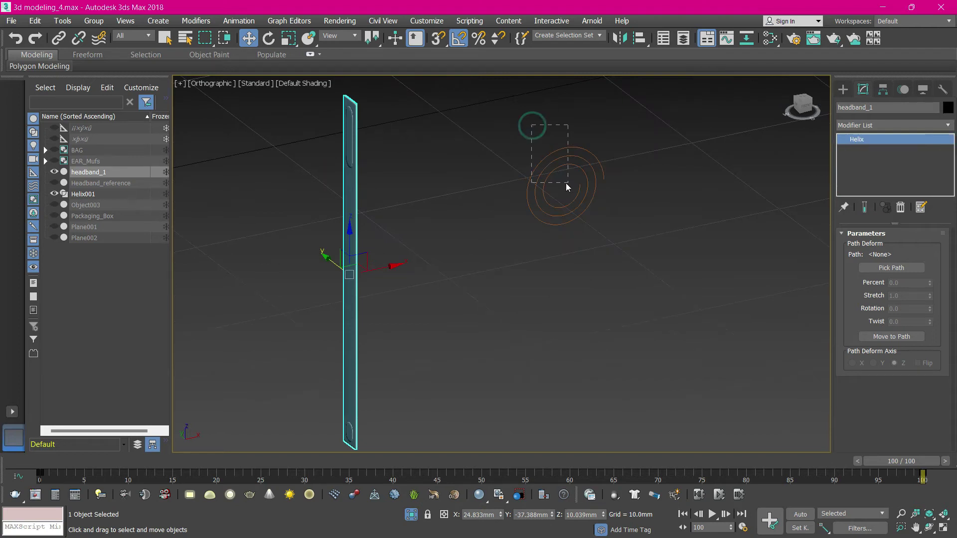
pyautogui.click(456, 166)
pyautogui.moveTo(323, 97); pyautogui.dragTo(383, 163)
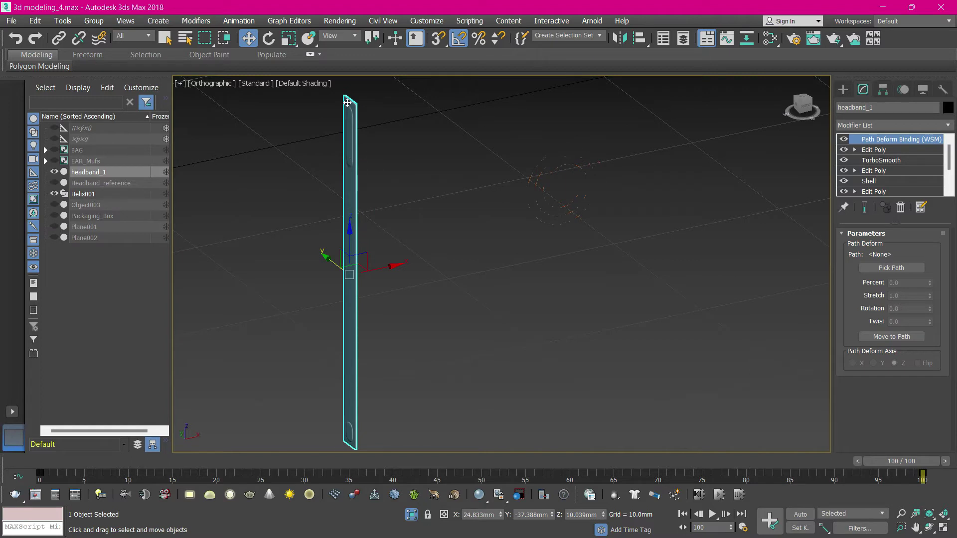
pyautogui.scroll(5, 348, 104)
pyautogui.scroll(-3, 421, 172)
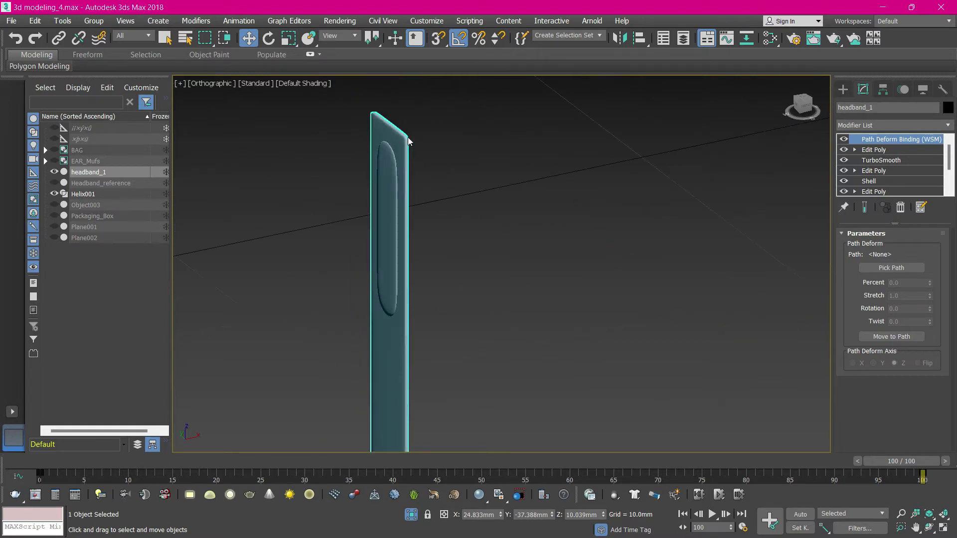
pyautogui.scroll(-2, 419, 136)
pyautogui.scroll(2, 406, 162)
pyautogui.scroll(-2, 376, 135)
pyautogui.scroll(2, 397, 159)
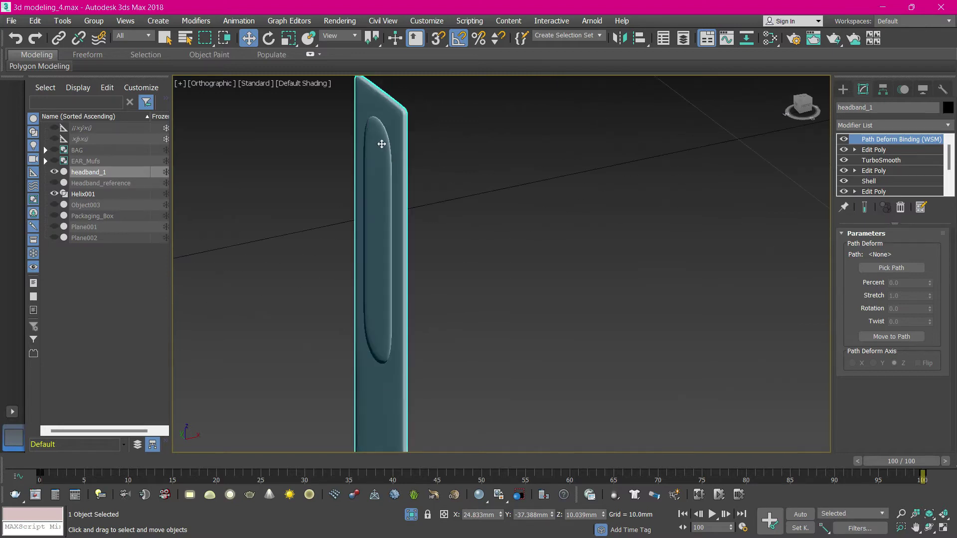
pyautogui.scroll(-2, 363, 135)
pyautogui.scroll(-1, 349, 192)
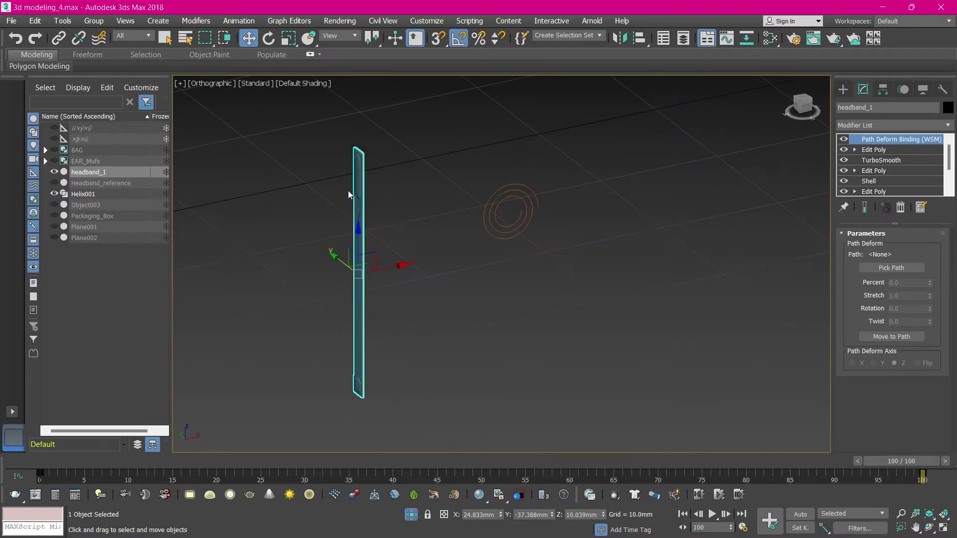
pyautogui.scroll(3, 363, 402)
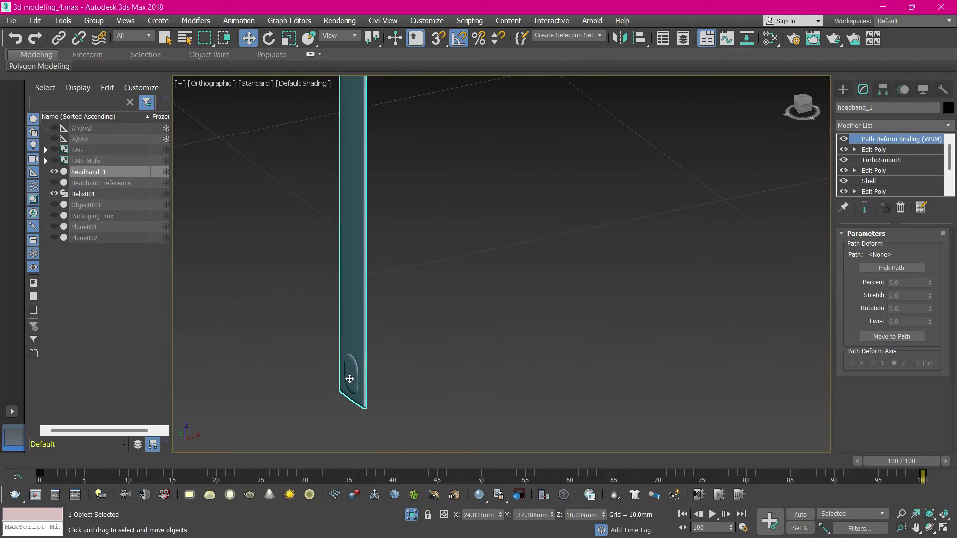
pyautogui.scroll(-3, 350, 381)
pyautogui.scroll(3, 342, 216)
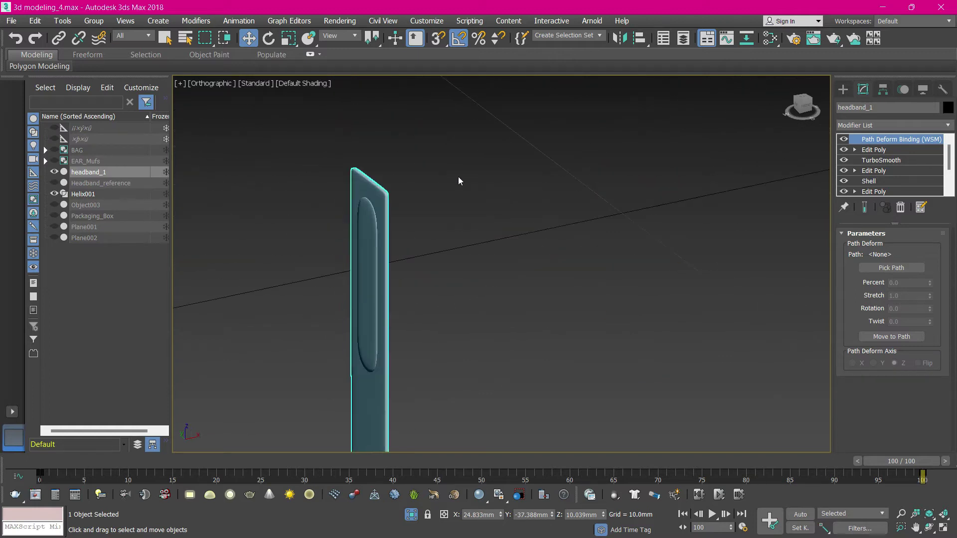
pyautogui.click(402, 171)
pyautogui.click(387, 209)
# - Delete the existing Path Deform Binding modifier from the headband's stack
pyautogui.click(369, 202)
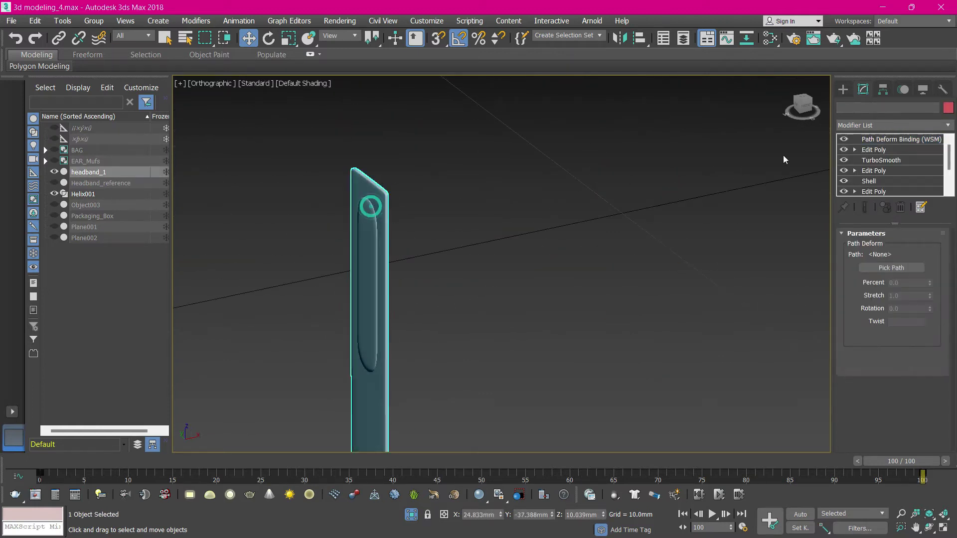
pyautogui.rightClick(858, 141)
pyautogui.click(825, 157)
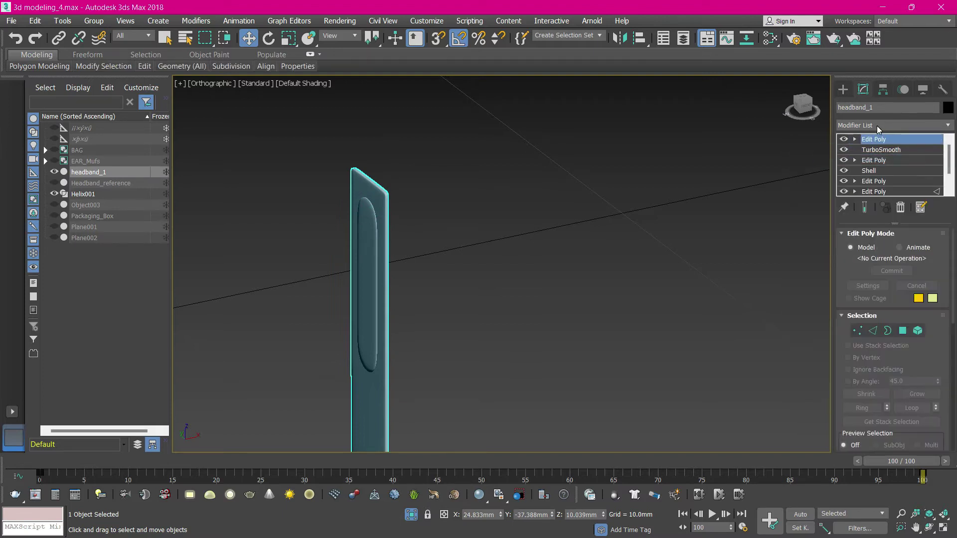
pyautogui.scroll(-3, 539, 177)
pyautogui.scroll(3, 600, 195)
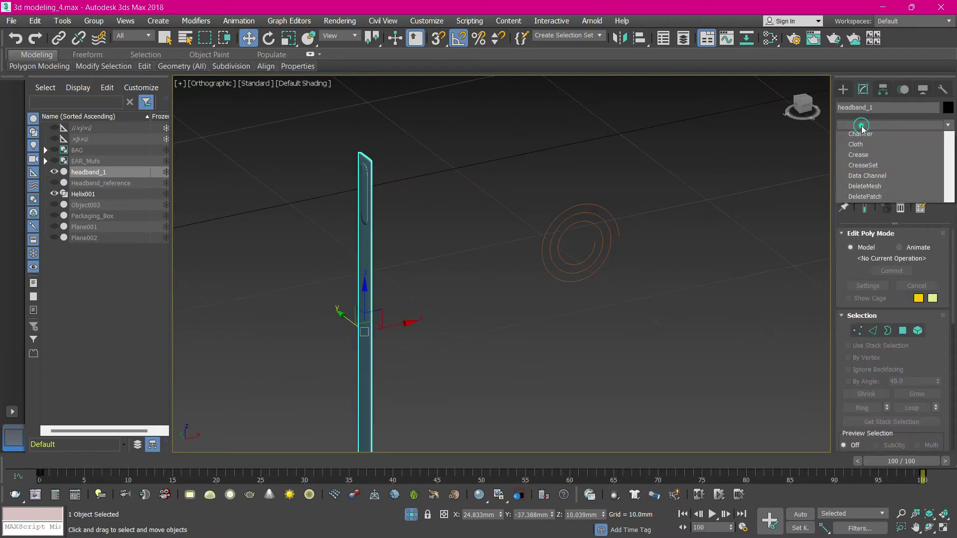
# - Add a fresh PathDeform (WSM) modifier to the headband and arm Pick Path
pyautogui.click(862, 126)
pyautogui.press('p')
pyautogui.press('p')
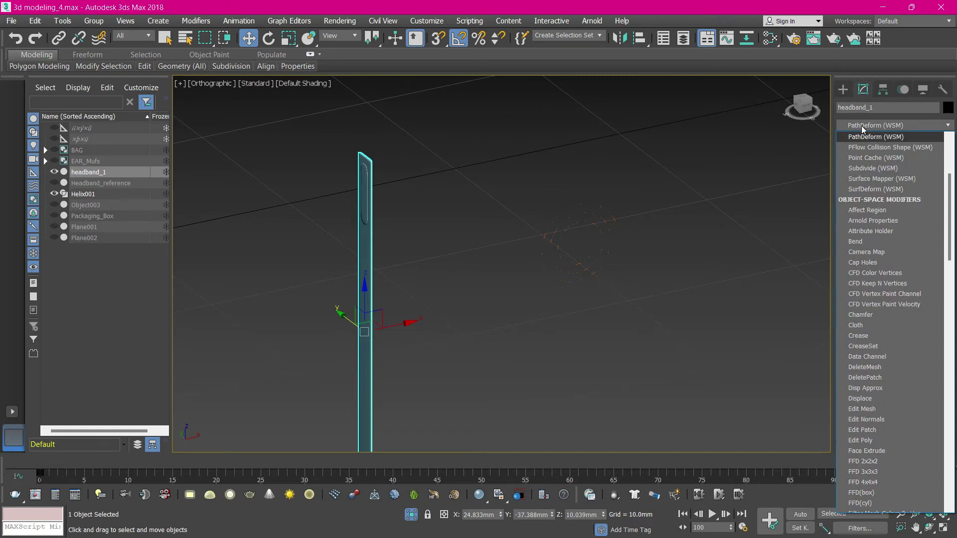
pyautogui.click(852, 136)
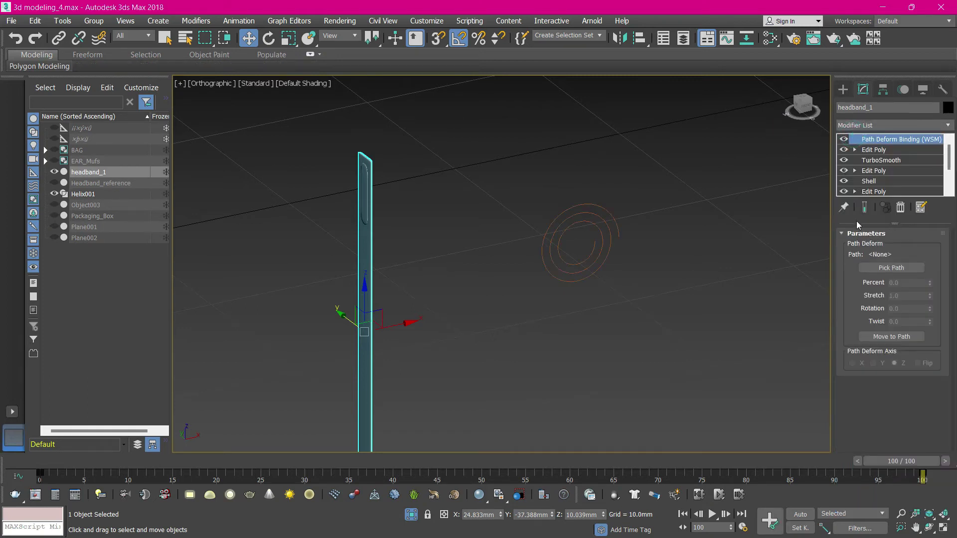
pyautogui.click(876, 269)
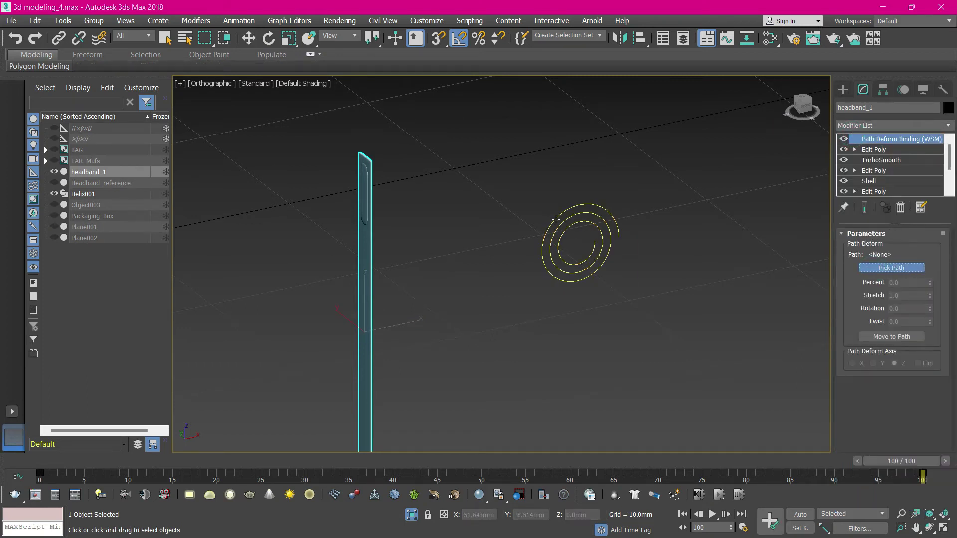
# - Pick Helix001 as the deform path and apply Move to Path to the headband
pyautogui.click(560, 218)
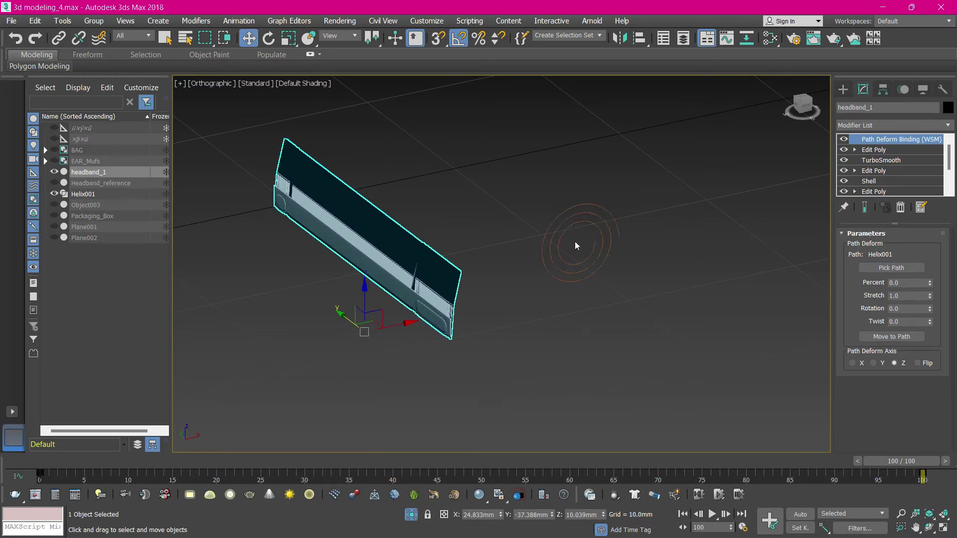
pyautogui.click(893, 338)
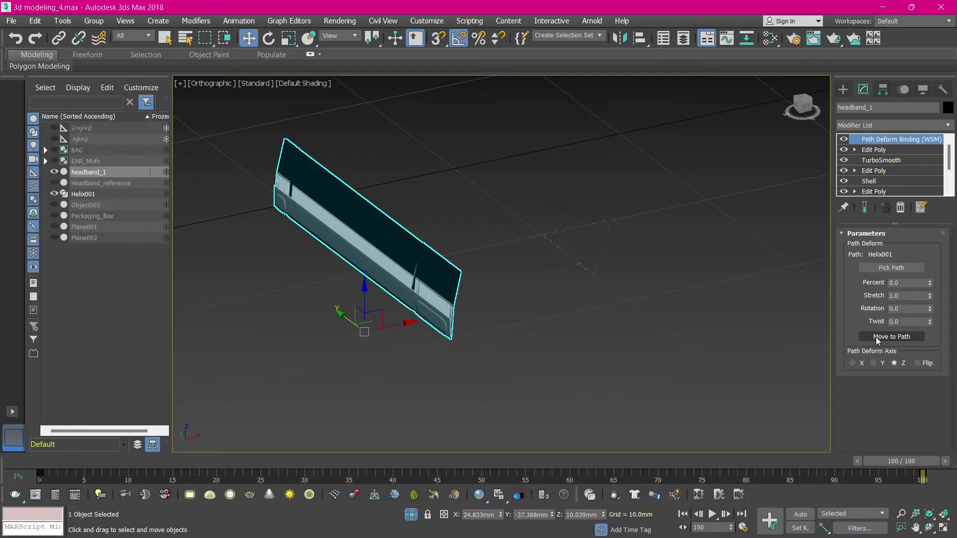
pyautogui.click(881, 337)
# - Zoom in and out around the headband, then select Edit Poly below Path Deform Binding
pyautogui.scroll(-4, 453, 274)
pyautogui.scroll(2, 472, 246)
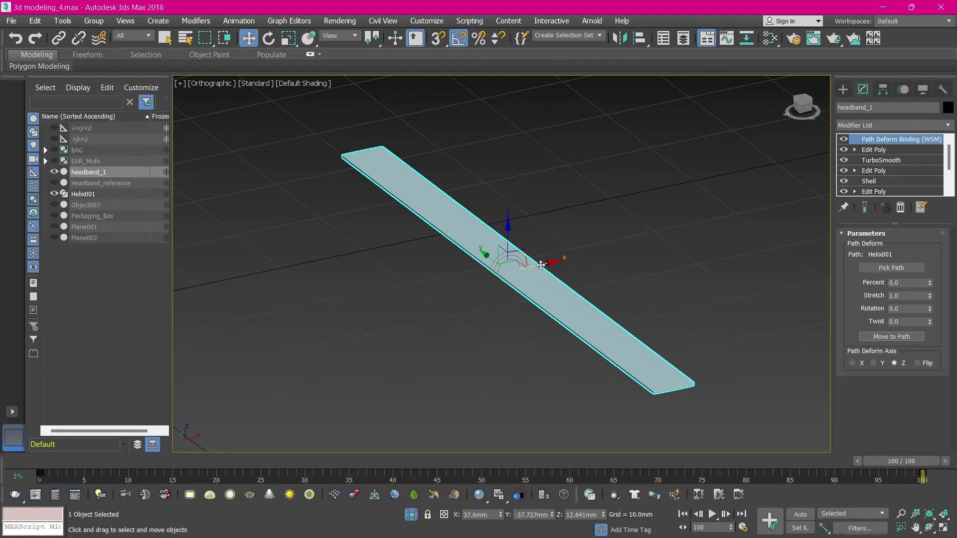
pyautogui.scroll(2, 516, 273)
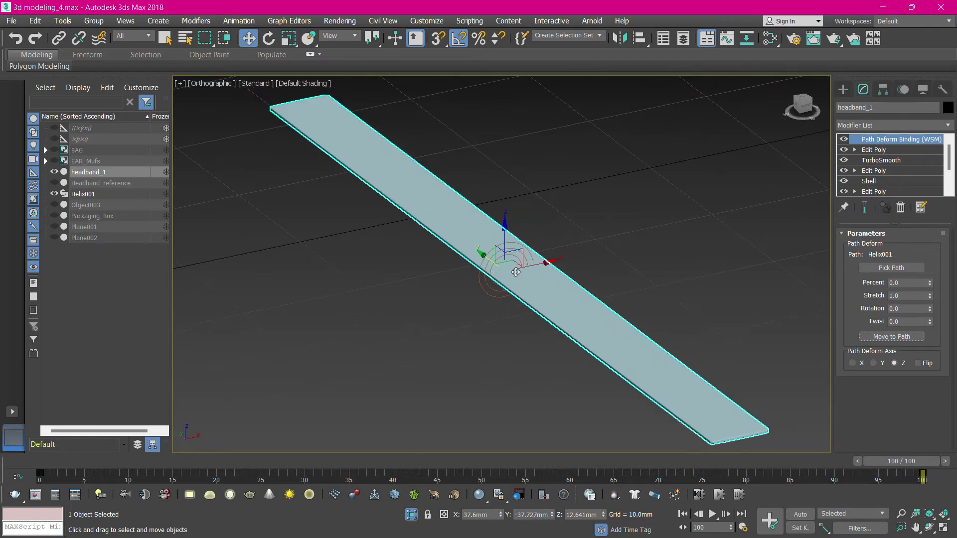
pyautogui.scroll(-2, 515, 272)
pyautogui.scroll(4, 513, 268)
pyautogui.scroll(-4, 514, 268)
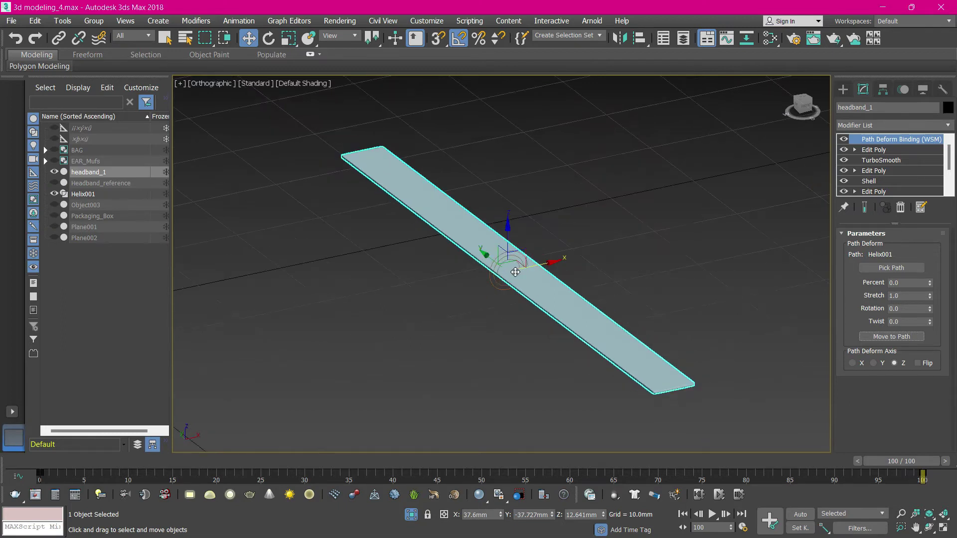
pyautogui.scroll(2, 528, 269)
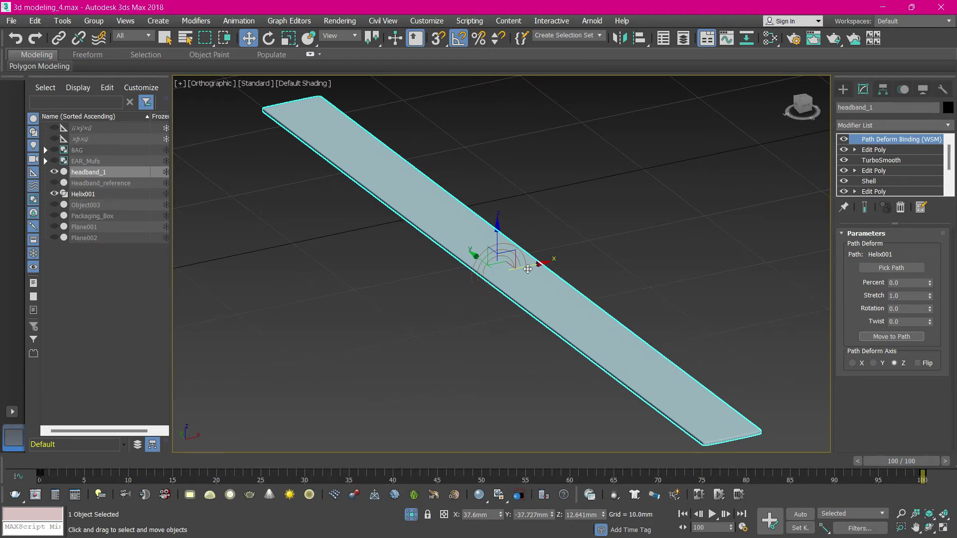
pyautogui.scroll(-2, 459, 280)
pyautogui.scroll(2, 459, 279)
pyautogui.scroll(-2, 464, 261)
pyautogui.scroll(2, 479, 262)
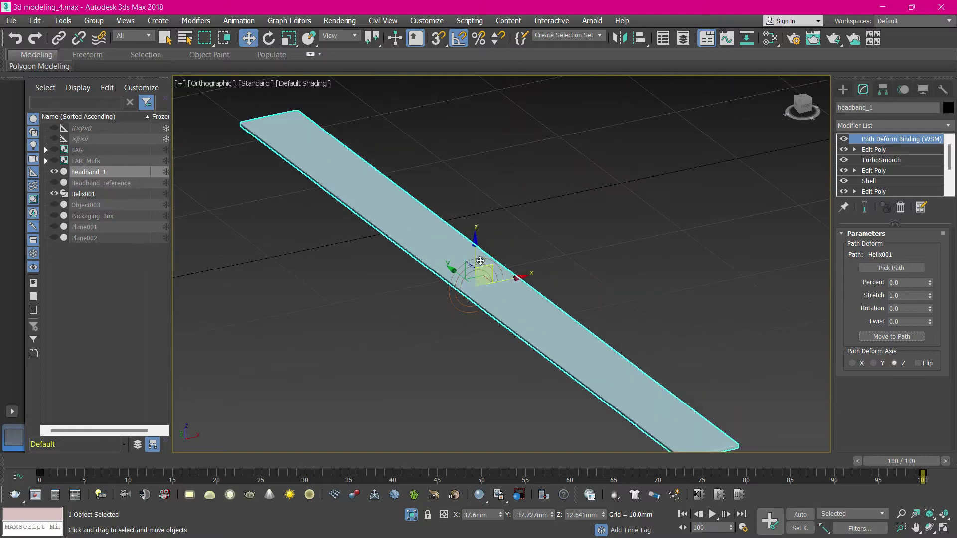
pyautogui.scroll(-2, 451, 249)
pyautogui.scroll(2, 477, 291)
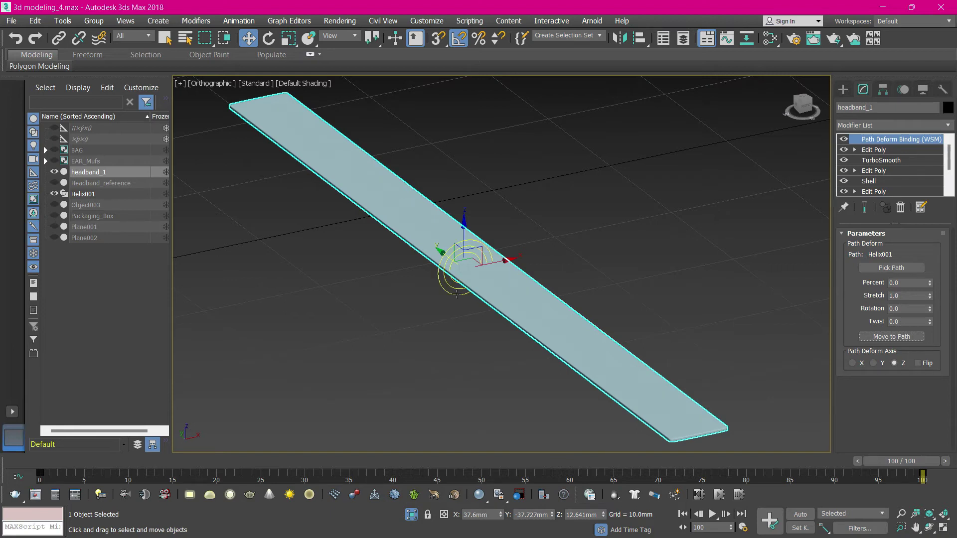
pyautogui.scroll(-2, 466, 269)
pyautogui.scroll(2, 466, 269)
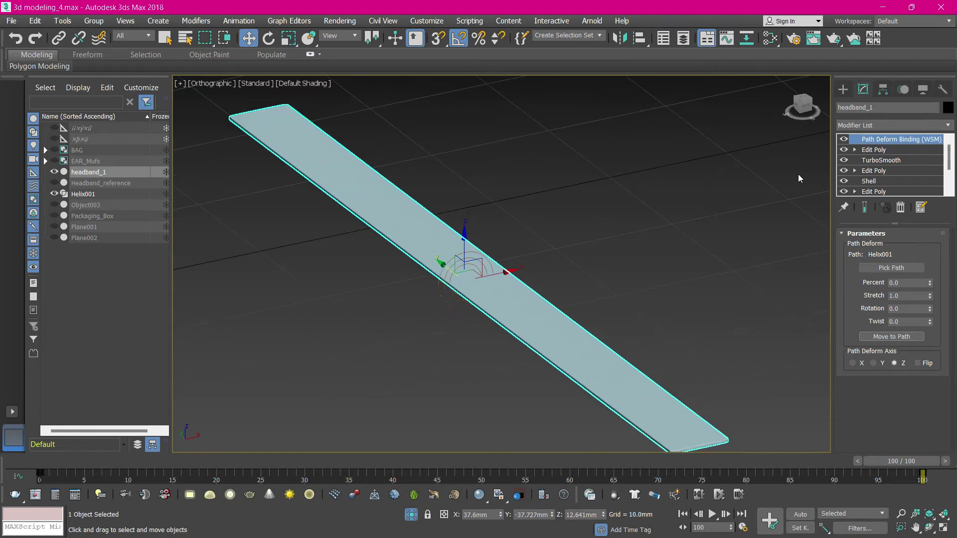
pyautogui.click(874, 151)
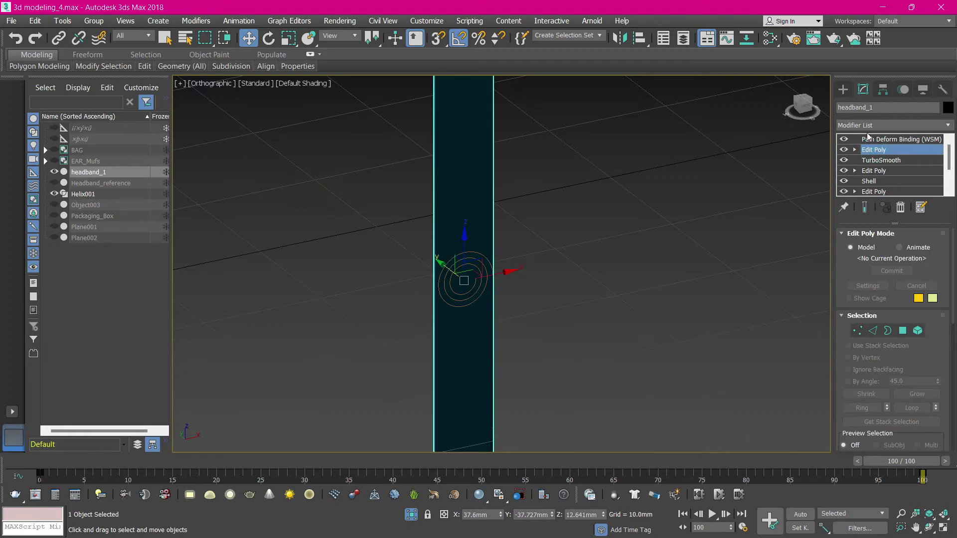
# - Delete Path Deform Binding, then test undo and redo, ending with the modifier restored
pyautogui.rightClick(880, 140)
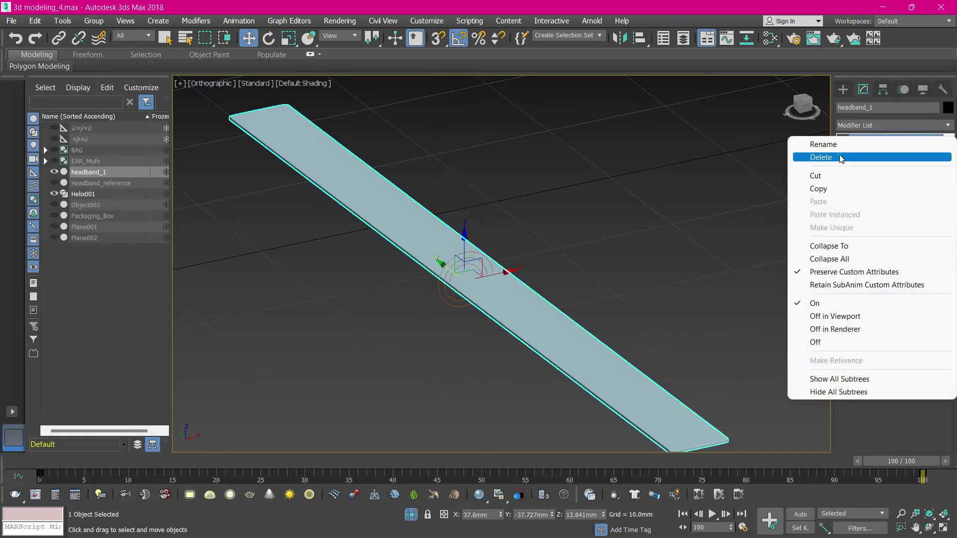
pyautogui.click(837, 157)
pyautogui.scroll(-3, 558, 214)
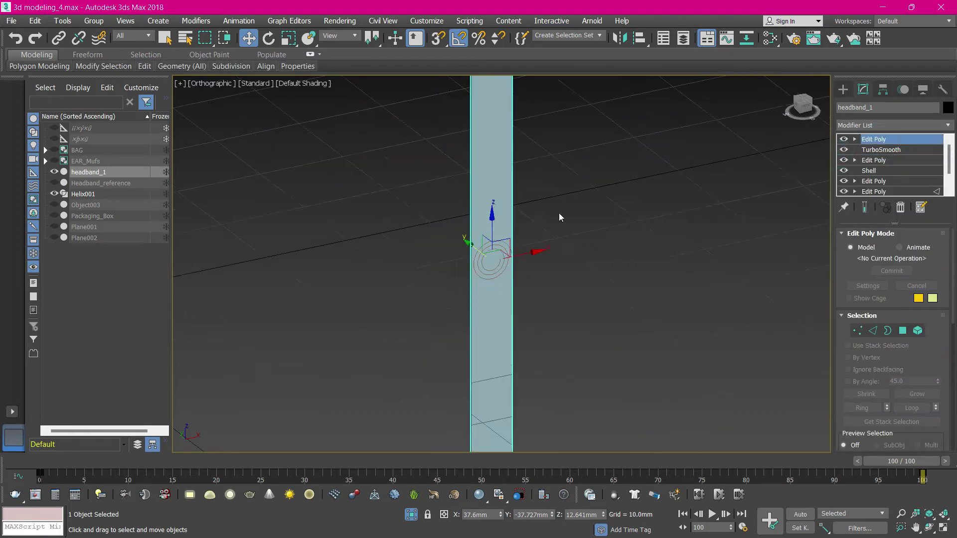
pyautogui.hotkey('ctrl', 'z')
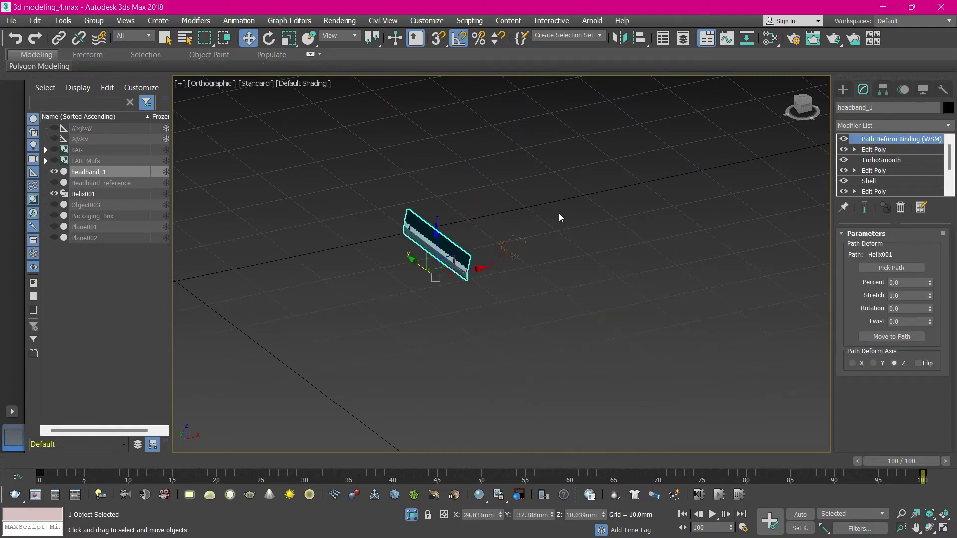
pyautogui.hotkey('ctrl', 'y')
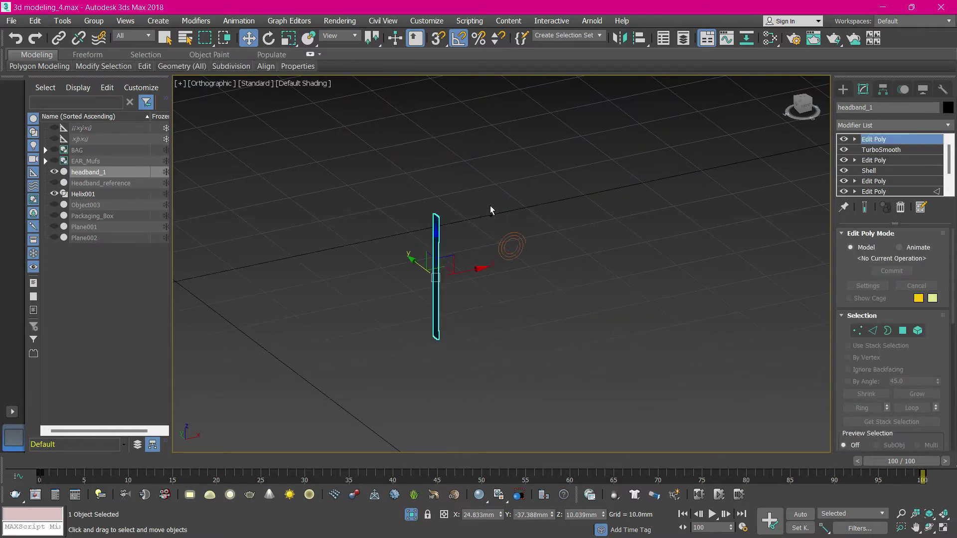
pyautogui.hotkey('ctrl', 'z')
pyautogui.scroll(3, 452, 223)
# - Reselect headband_1, switch off Path Deform Binding and delete it from the stack
pyautogui.click(447, 220)
pyautogui.moveTo(369, 181); pyautogui.dragTo(416, 220)
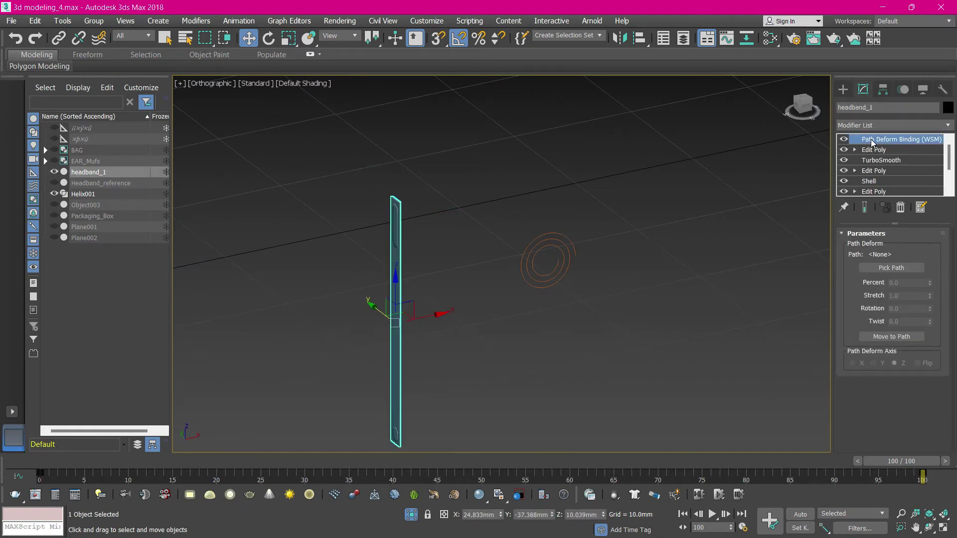
pyautogui.click(841, 141)
pyautogui.rightClick(843, 142)
pyautogui.click(820, 156)
# - Apply Reset XForm to headband_1 from the Utilities panel using Reset Selected
pyautogui.click(947, 92)
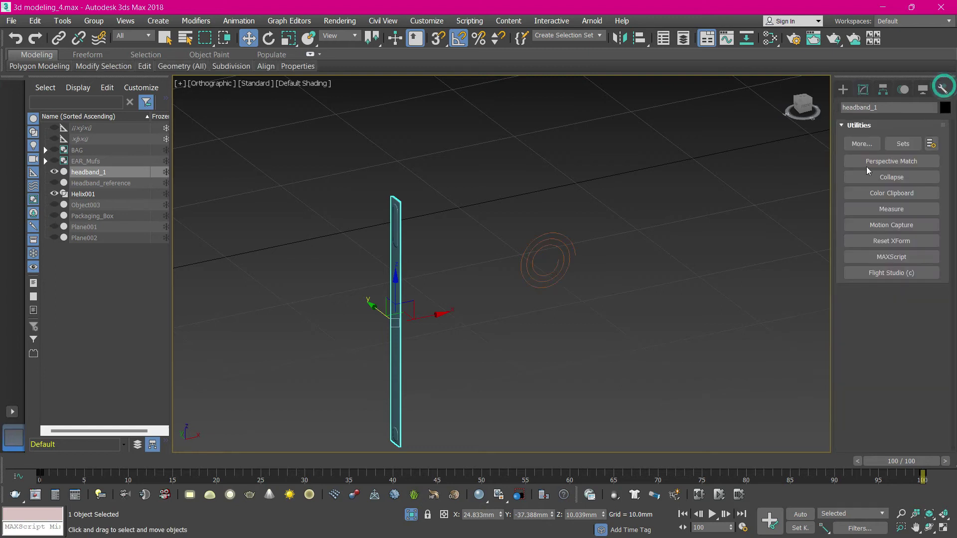
pyautogui.click(854, 149)
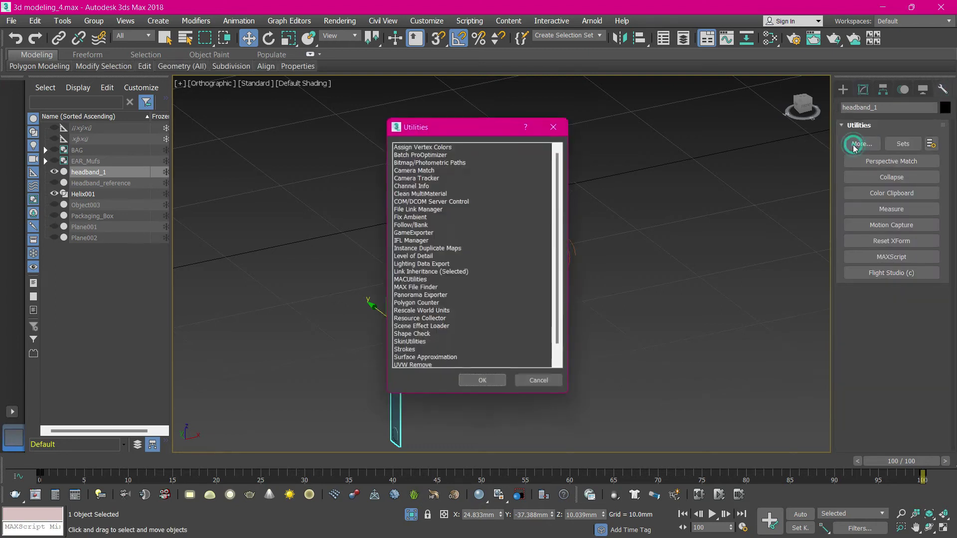
pyautogui.click(540, 384)
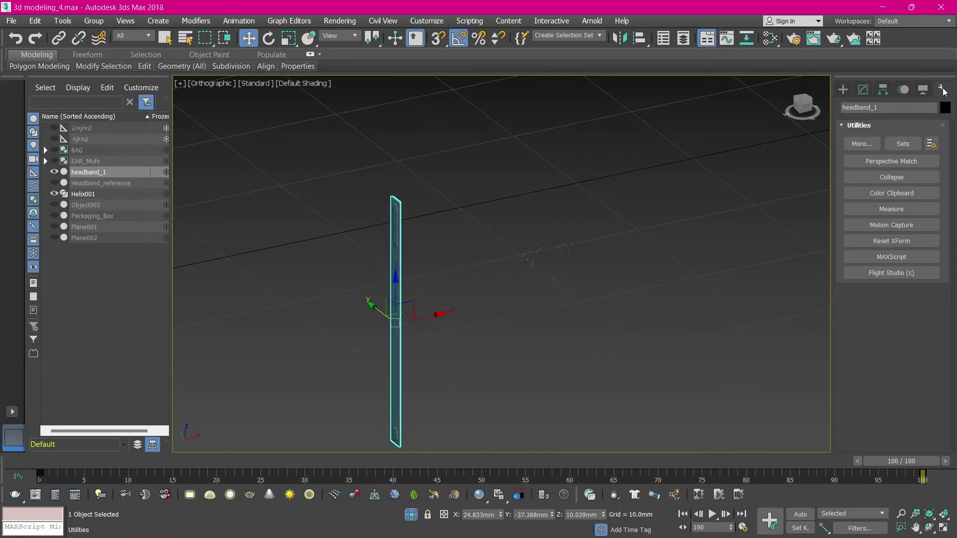
pyautogui.click(884, 242)
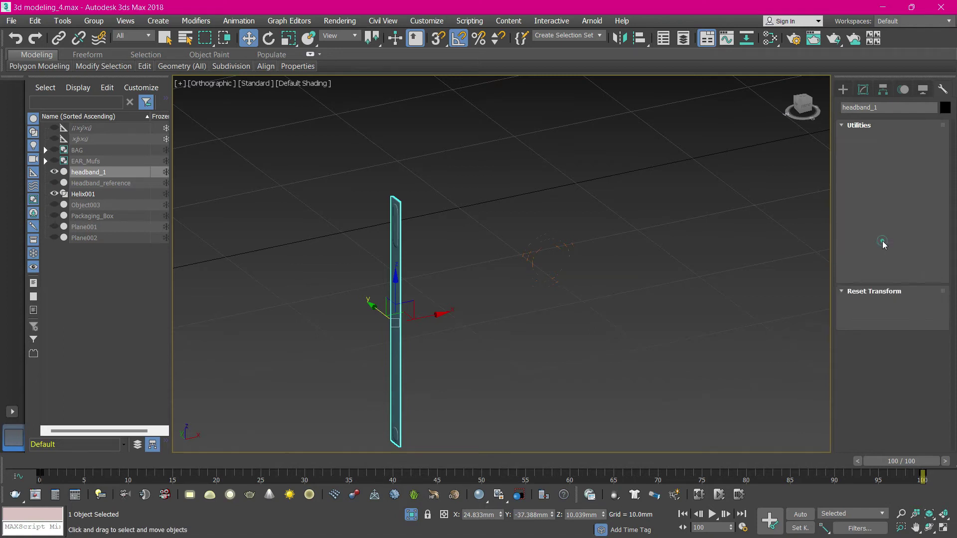
pyautogui.click(890, 314)
pyautogui.click(863, 89)
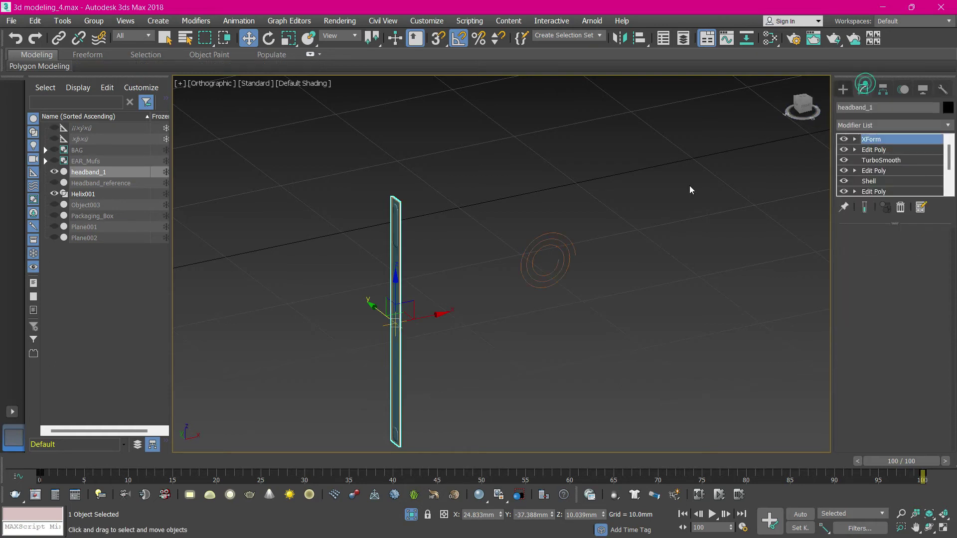
# - Add a PathDeform (WSM) modifier to the headband strip
pyautogui.click(859, 127)
pyautogui.scroll(-1, 857, 124)
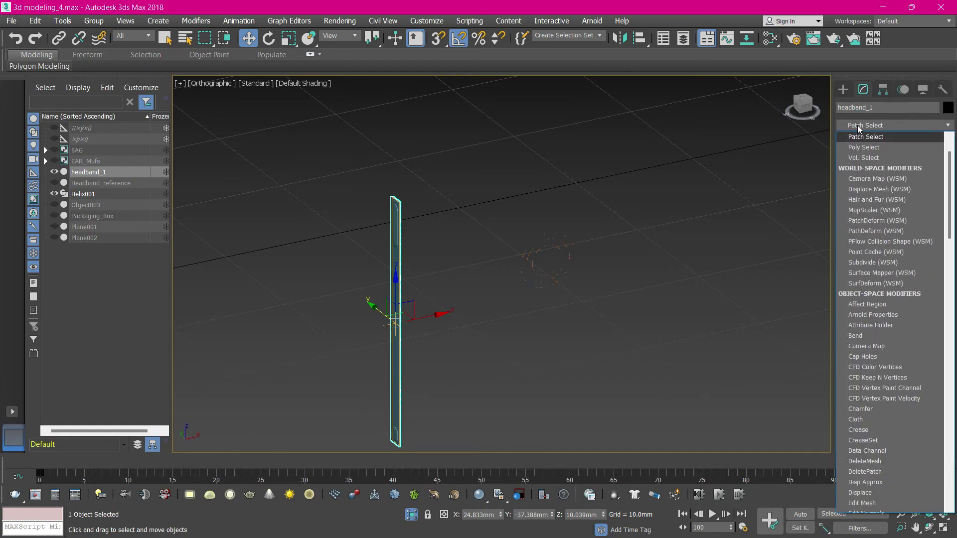
pyautogui.click(858, 125)
pyautogui.click(858, 125)
pyautogui.scroll(-1, 858, 125)
pyautogui.scroll(-3, 858, 124)
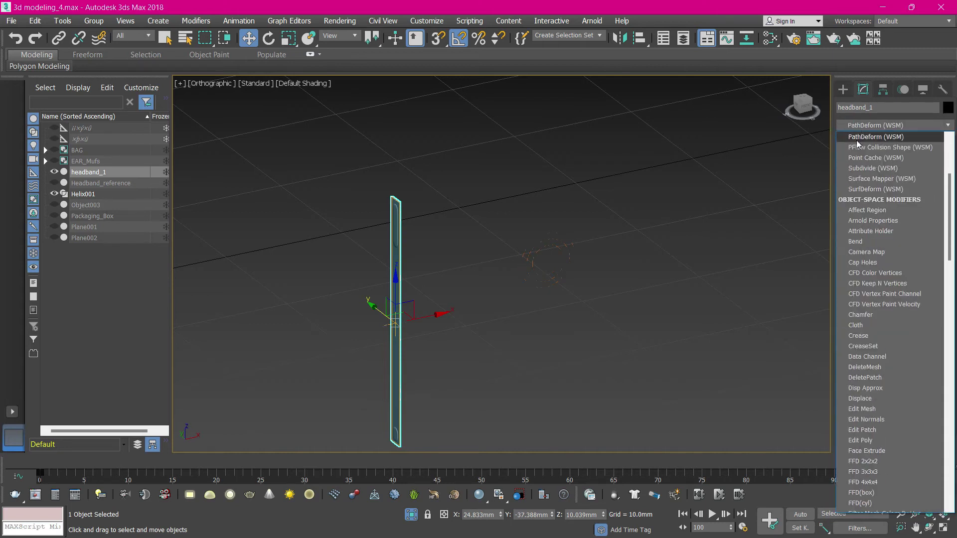
pyautogui.click(856, 144)
# - Pick Helix001 as the path, move the strip onto it, and zoom in
pyautogui.click(892, 267)
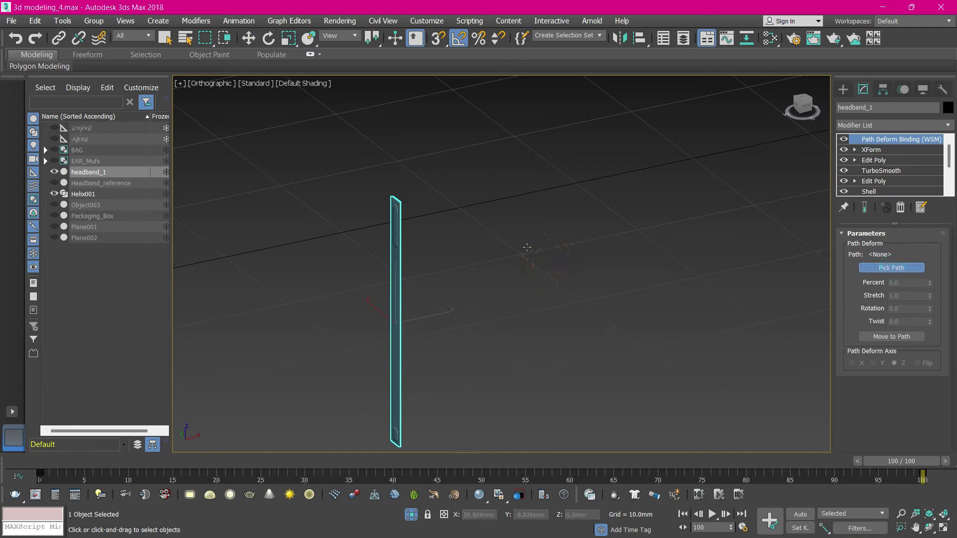
pyautogui.click(532, 247)
pyautogui.click(892, 336)
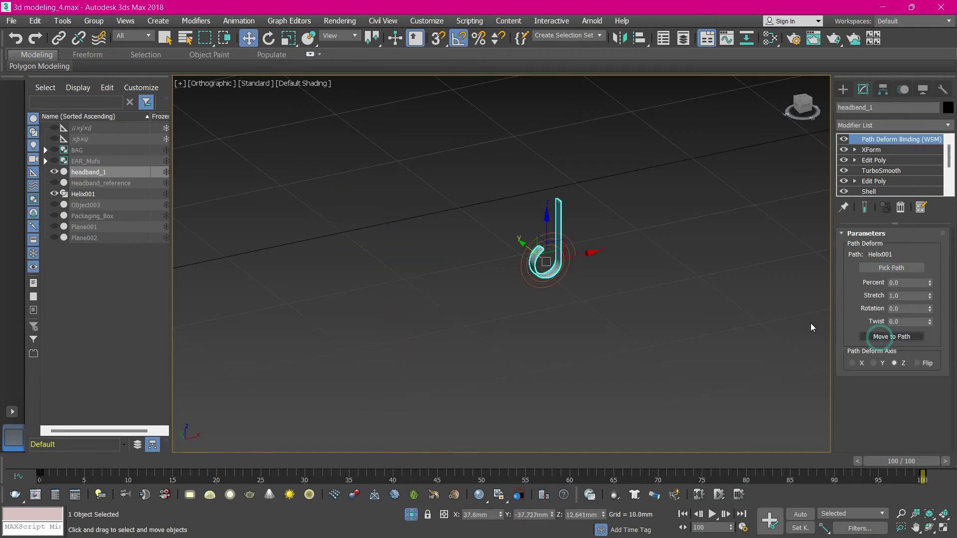
pyautogui.scroll(3, 522, 257)
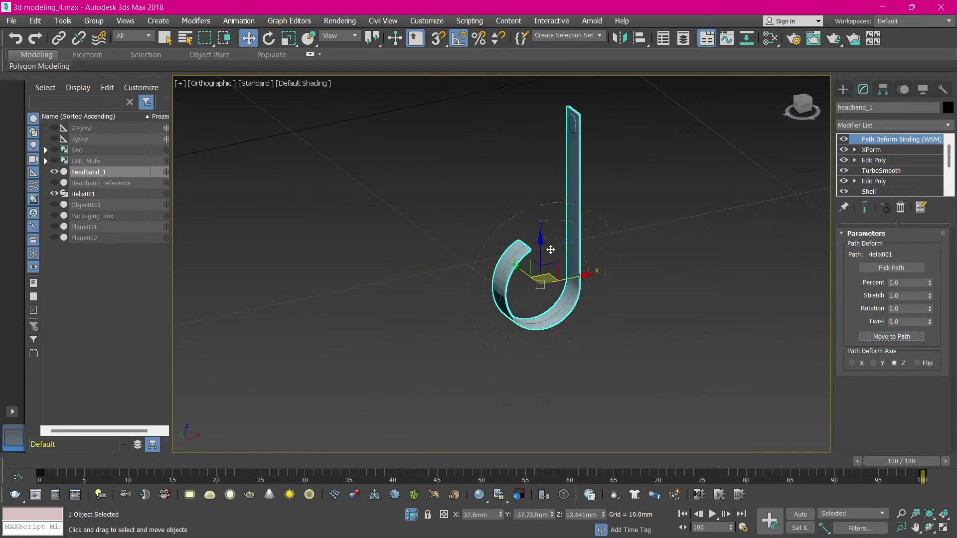
pyautogui.scroll(2, 551, 250)
pyautogui.scroll(-2, 519, 284)
# - Switch the viewport to Edged Faces with F4 and zoom to inspect the curled headband
pyautogui.moveTo(519, 284)
pyautogui.keyDown('alt'); pyautogui.mouseDown(button='middle')
pyautogui.moveTo(495, 283)
pyautogui.moveTo(508, 278)
pyautogui.mouseUp(button='middle'); pyautogui.keyUp('alt')
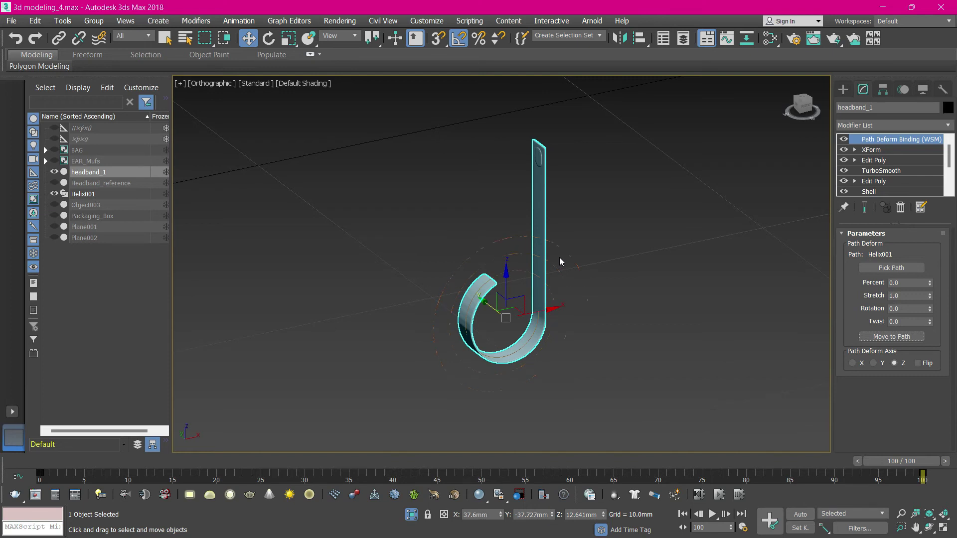
pyautogui.press('F4')
pyautogui.scroll(8, 488, 284)
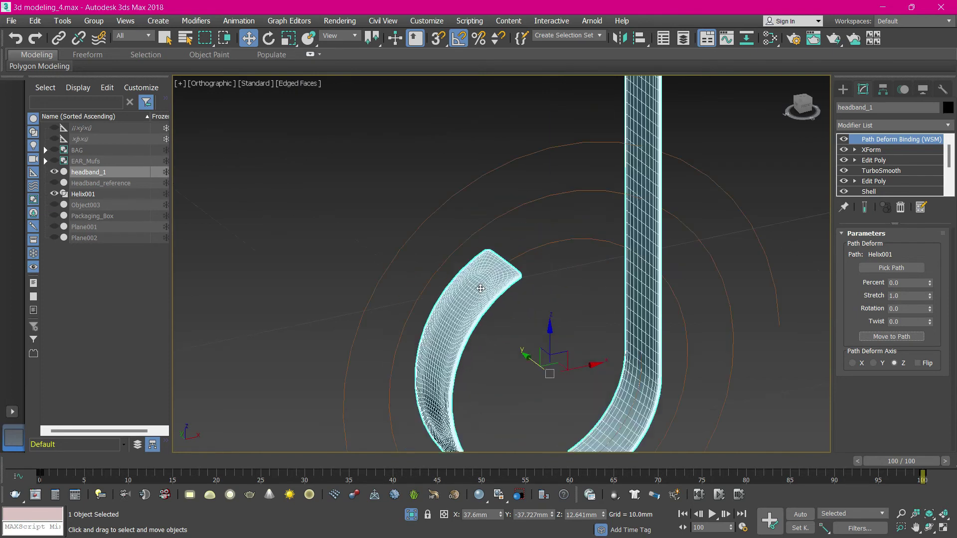
pyautogui.scroll(-6, 445, 269)
pyautogui.scroll(3, 576, 249)
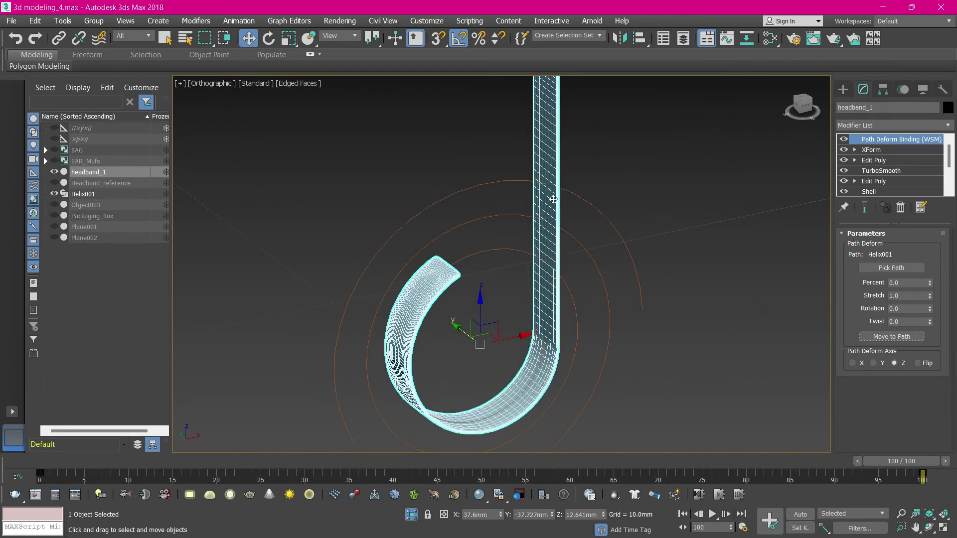
pyautogui.scroll(-5, 576, 249)
pyautogui.scroll(3, 534, 196)
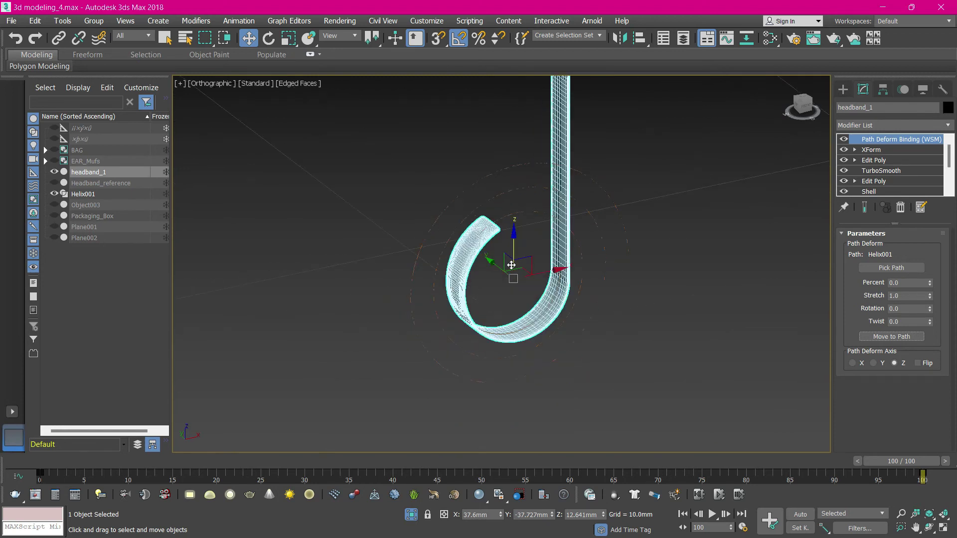
pyautogui.scroll(-3, 519, 244)
pyautogui.scroll(5, 551, 164)
pyautogui.scroll(-2, 543, 216)
pyautogui.scroll(4, 541, 349)
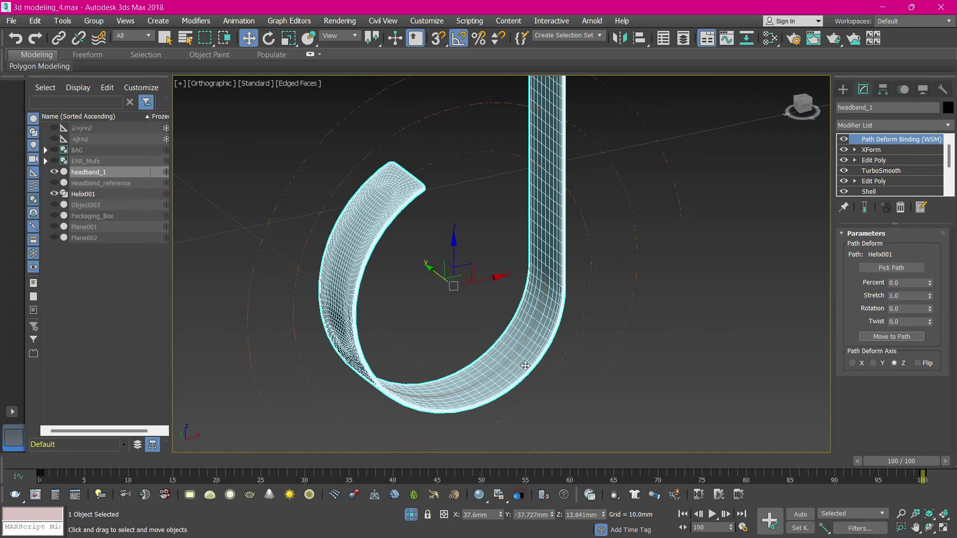
pyautogui.scroll(-2, 492, 355)
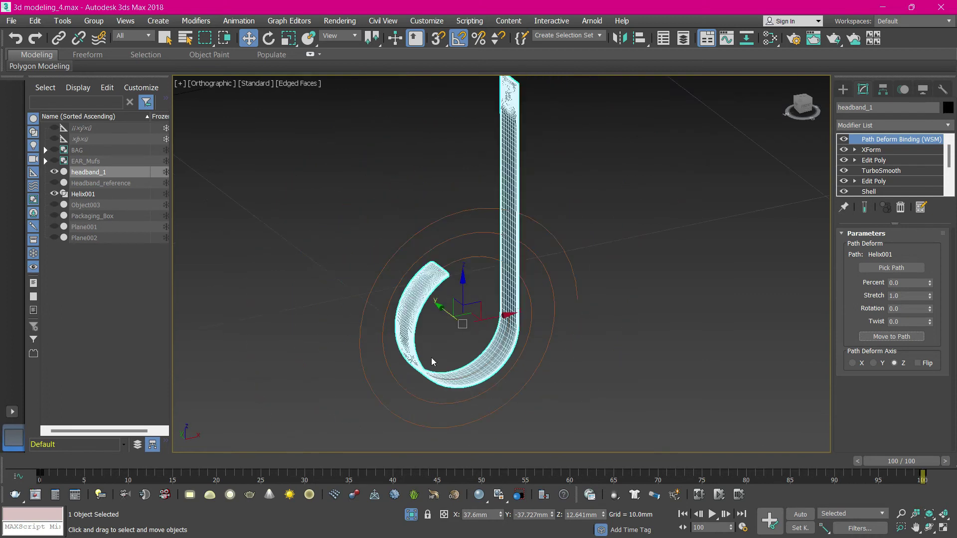
pyautogui.scroll(-2, 431, 361)
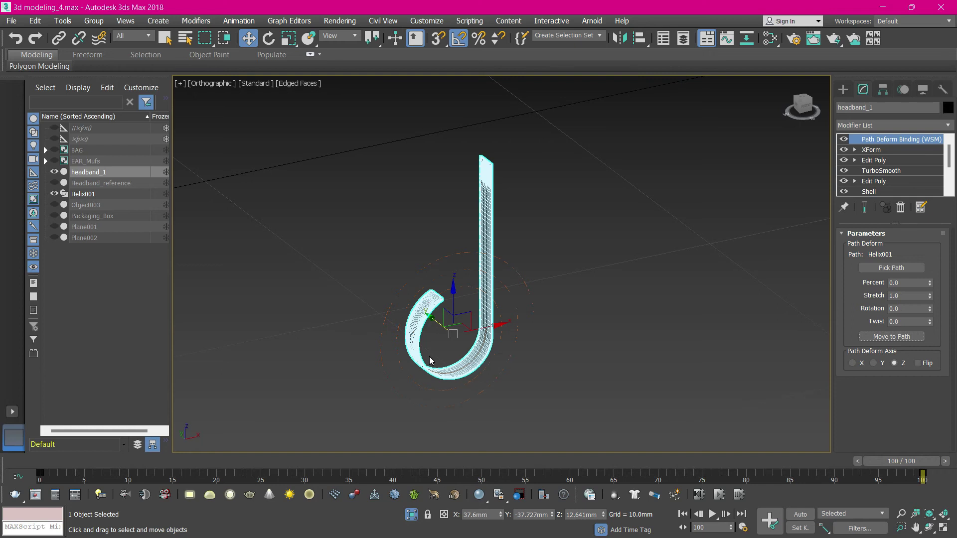
# - Select Helix001 and add a Normalize Spline modifier to it
pyautogui.click(538, 232)
pyautogui.click(455, 207)
pyautogui.moveTo(565, 253); pyautogui.dragTo(511, 296)
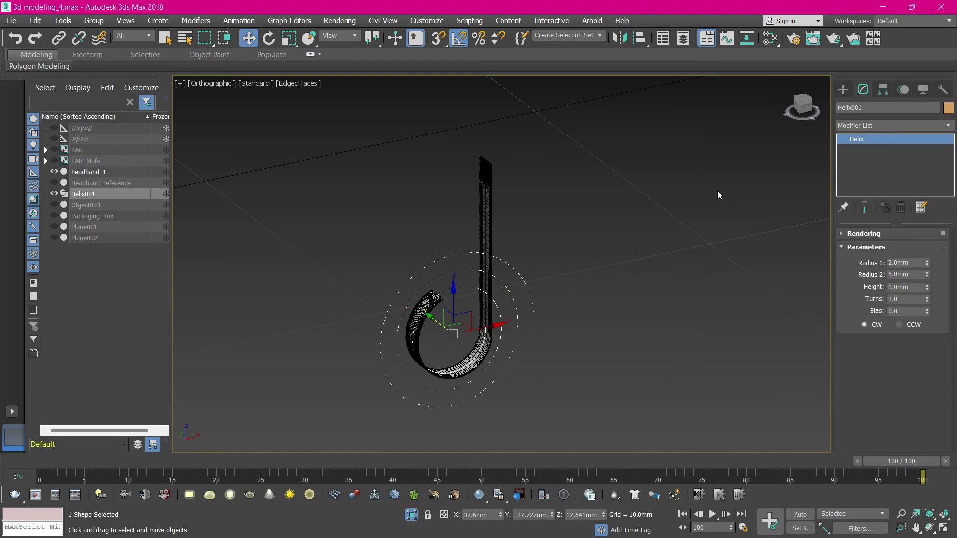
pyautogui.click(849, 126)
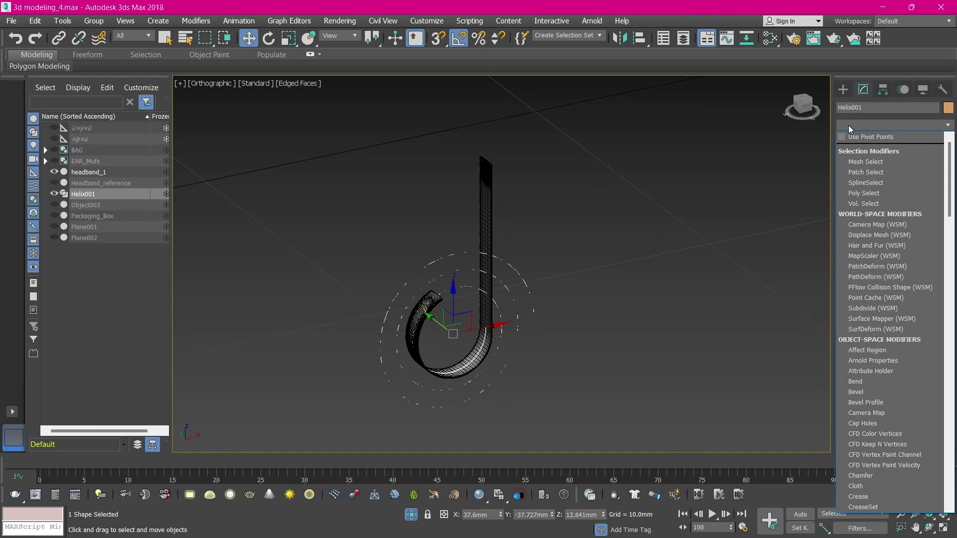
pyautogui.write('nor')
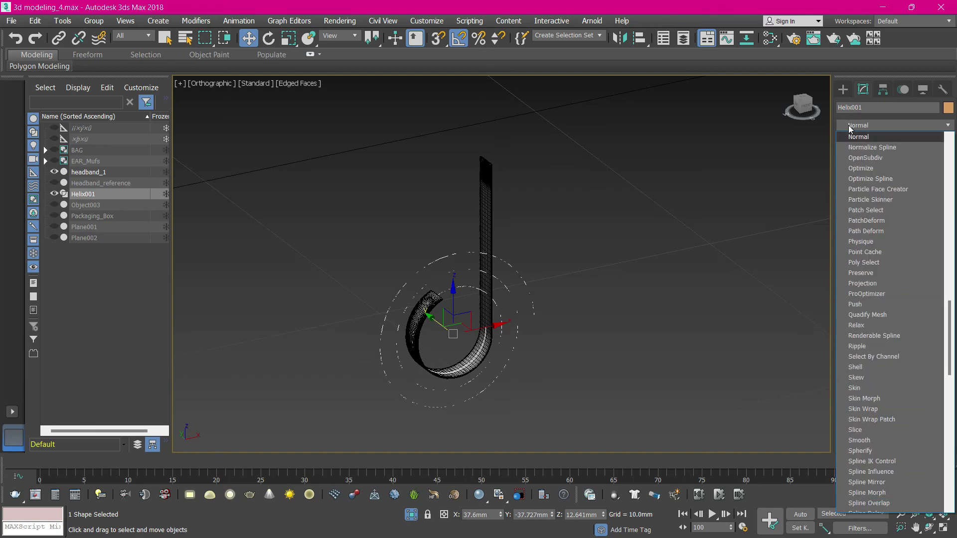
pyautogui.click(861, 148)
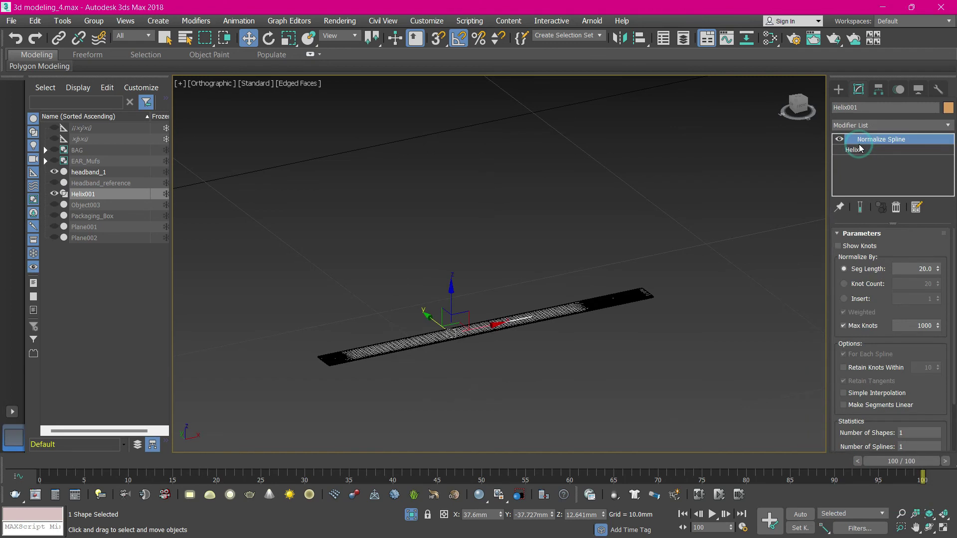
# - Set Normalize Spline to Knot Count 50, then reselect headband_1
pyautogui.moveTo(594, 257); pyautogui.dragTo(658, 360)
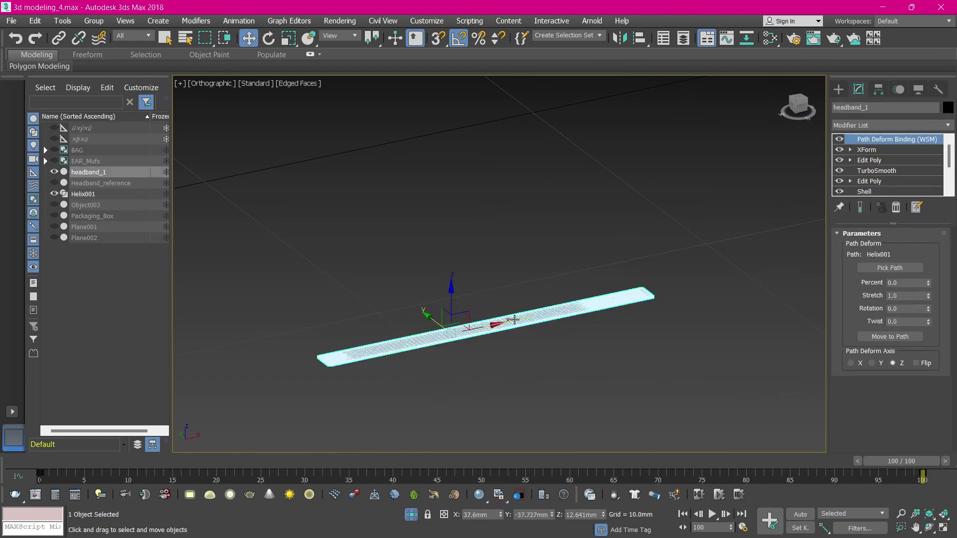
pyautogui.click(515, 319)
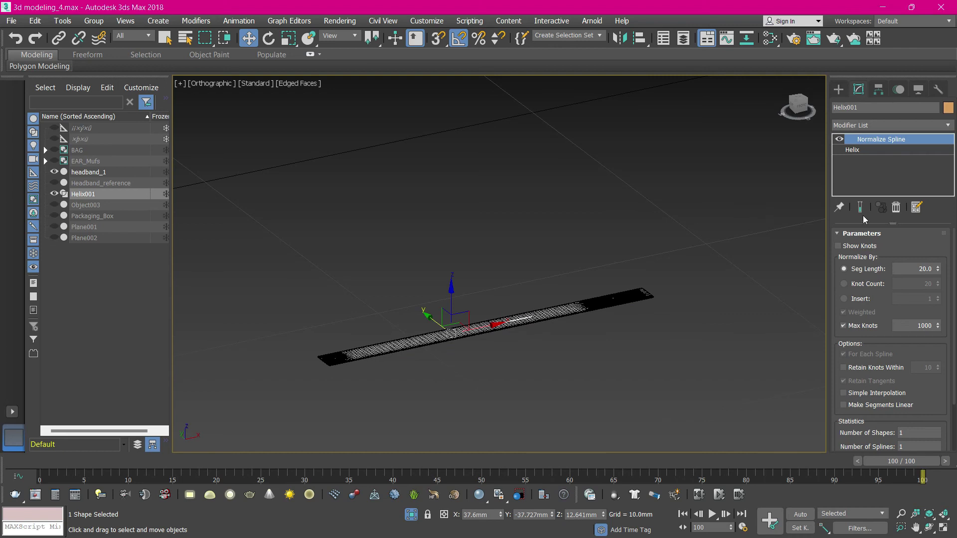
pyautogui.click(845, 284)
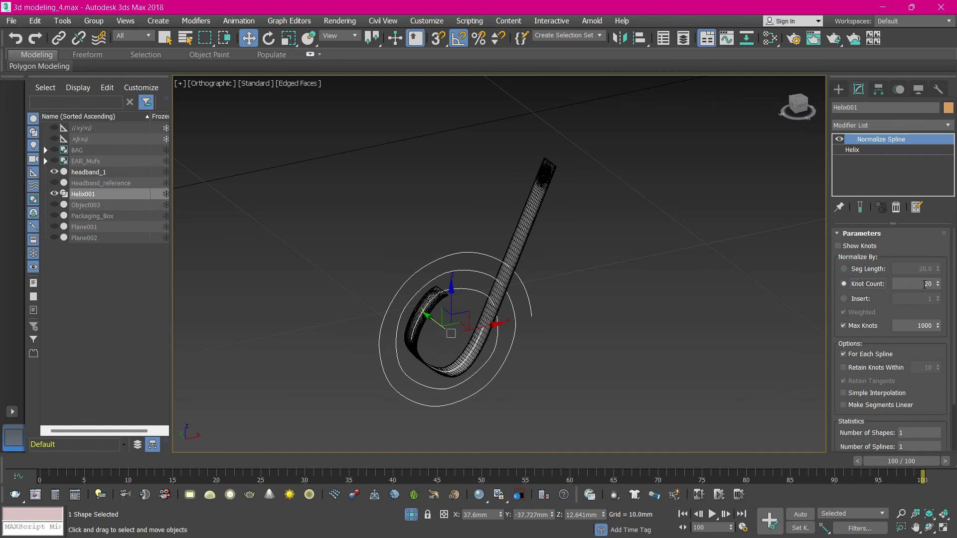
pyautogui.doubleClick(928, 285)
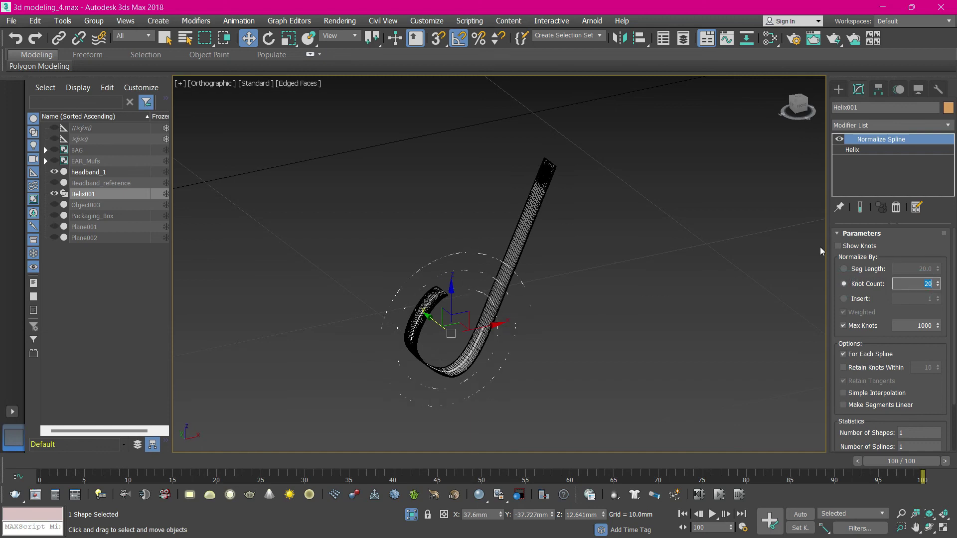
pyautogui.write('50')
pyautogui.press('Return')
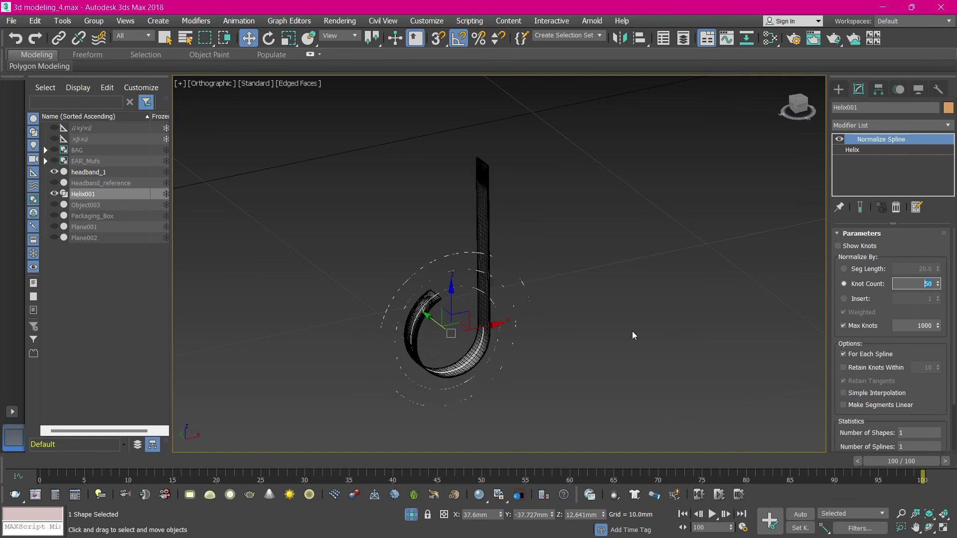
pyautogui.click(482, 189)
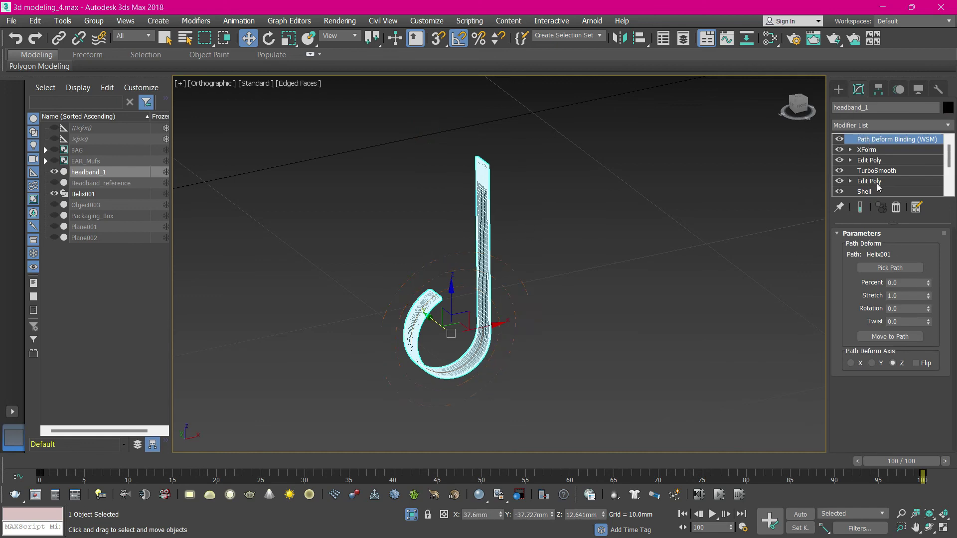
# - Raise the Path Deform Percent to 45.0, then deselect and orbit to inspect the ring
pyautogui.moveTo(929, 283); pyautogui.dragTo(933, 239)
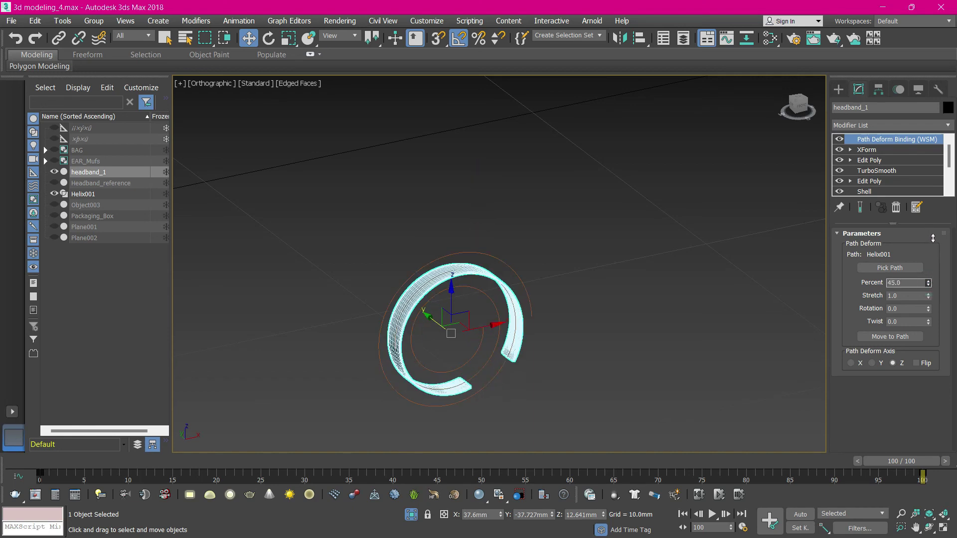
pyautogui.click(604, 285)
pyautogui.keyDown('alt'); pyautogui.moveTo(646, 239); pyautogui.dragTo(589, 196, button='middle'); pyautogui.keyUp('alt')
pyautogui.click(554, 208)
pyautogui.click(598, 181)
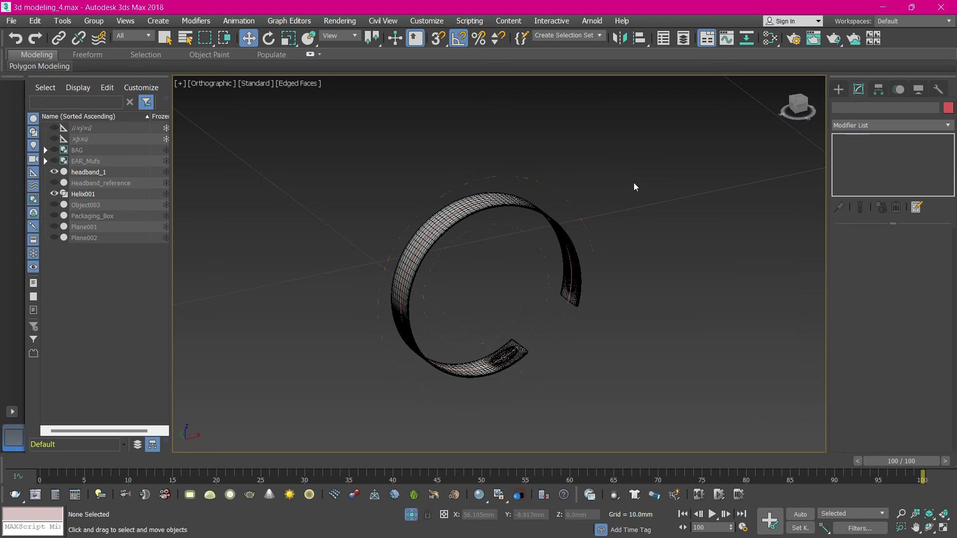
pyautogui.scroll(-4, 635, 187)
pyautogui.scroll(5, 595, 195)
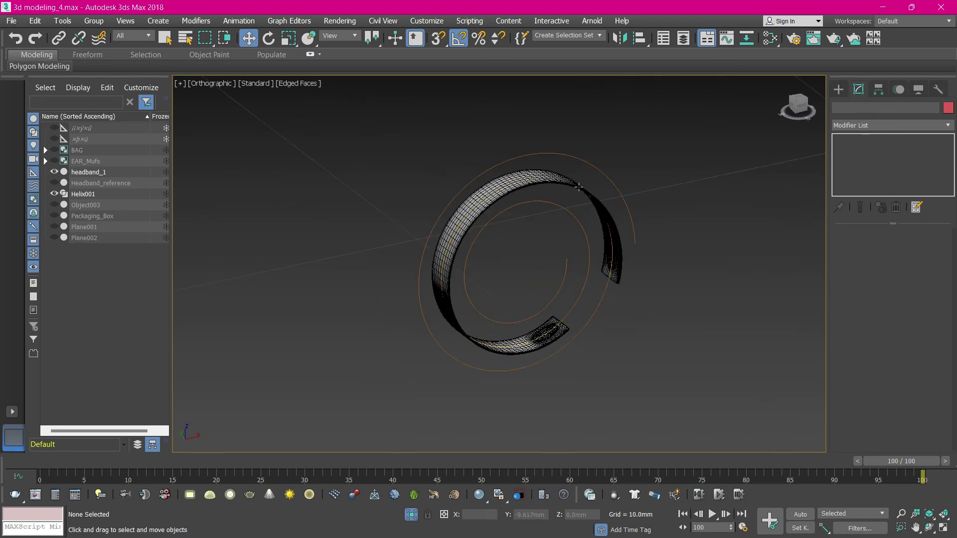